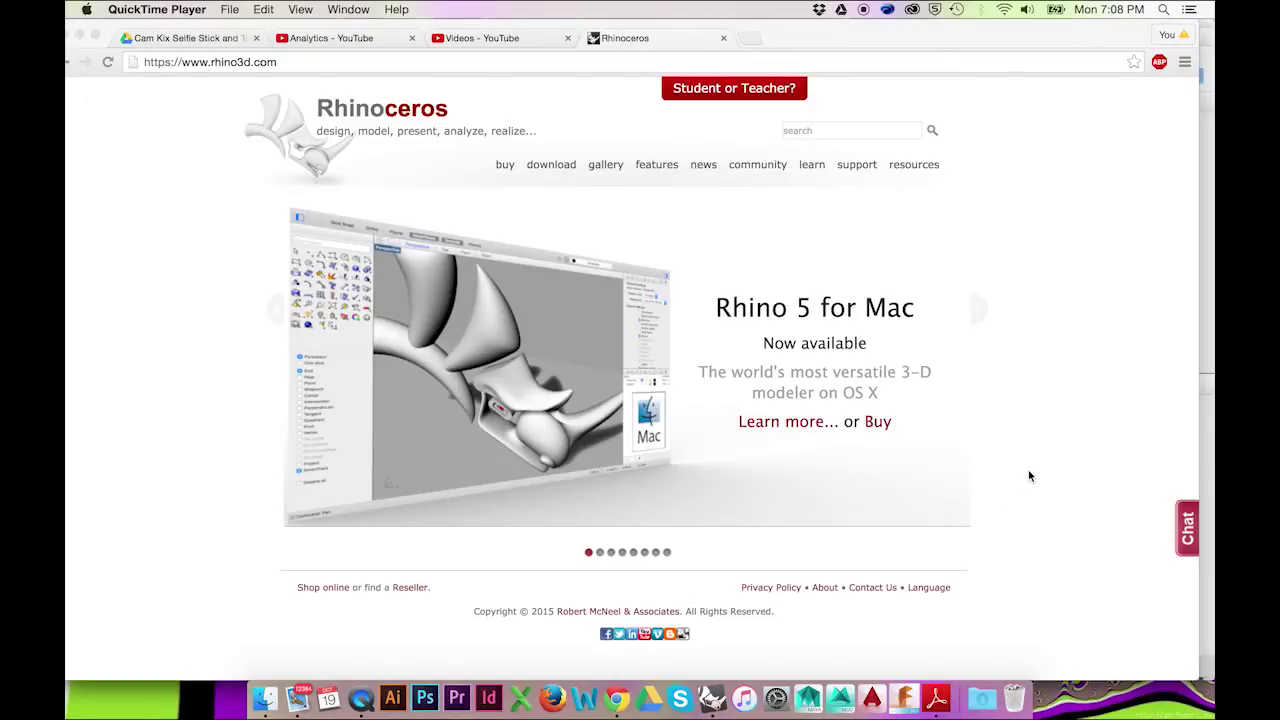
# Browse the Rhino website's learning tutorials and open the download page for the Rhino 5 Level 1 Training Guide and Models.
pyautogui.click(806, 172)
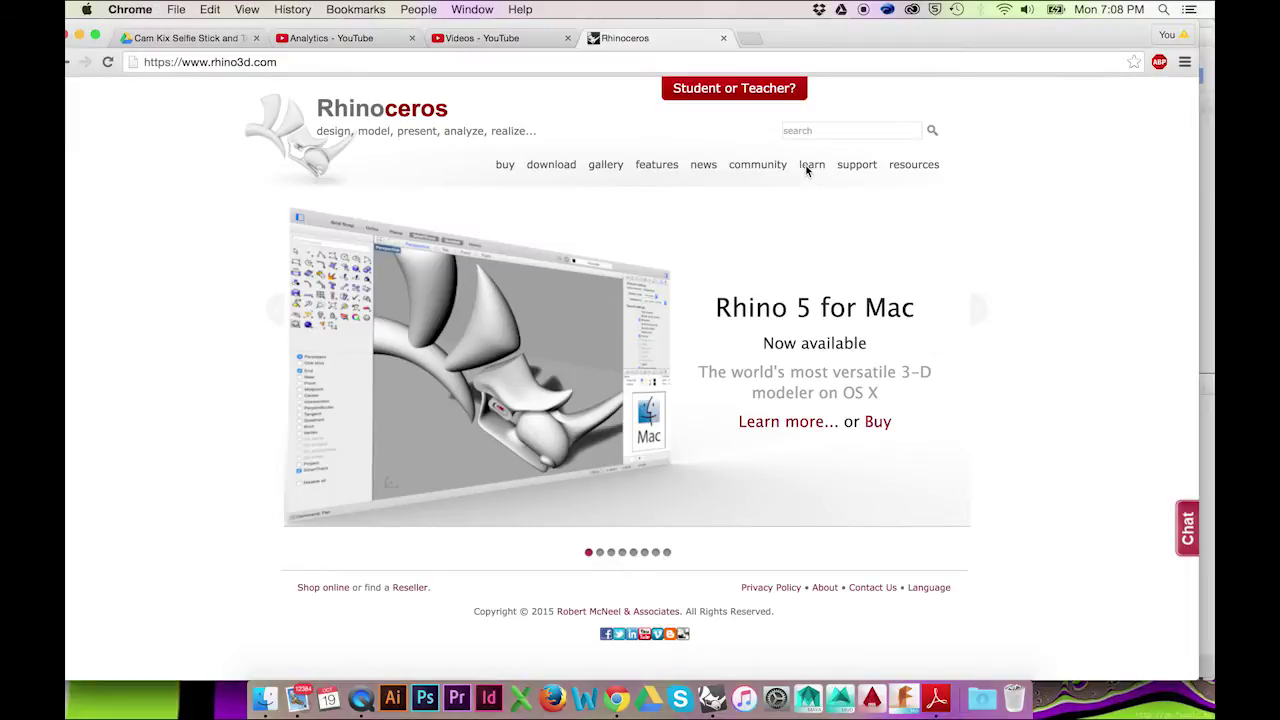
pyautogui.click(809, 166)
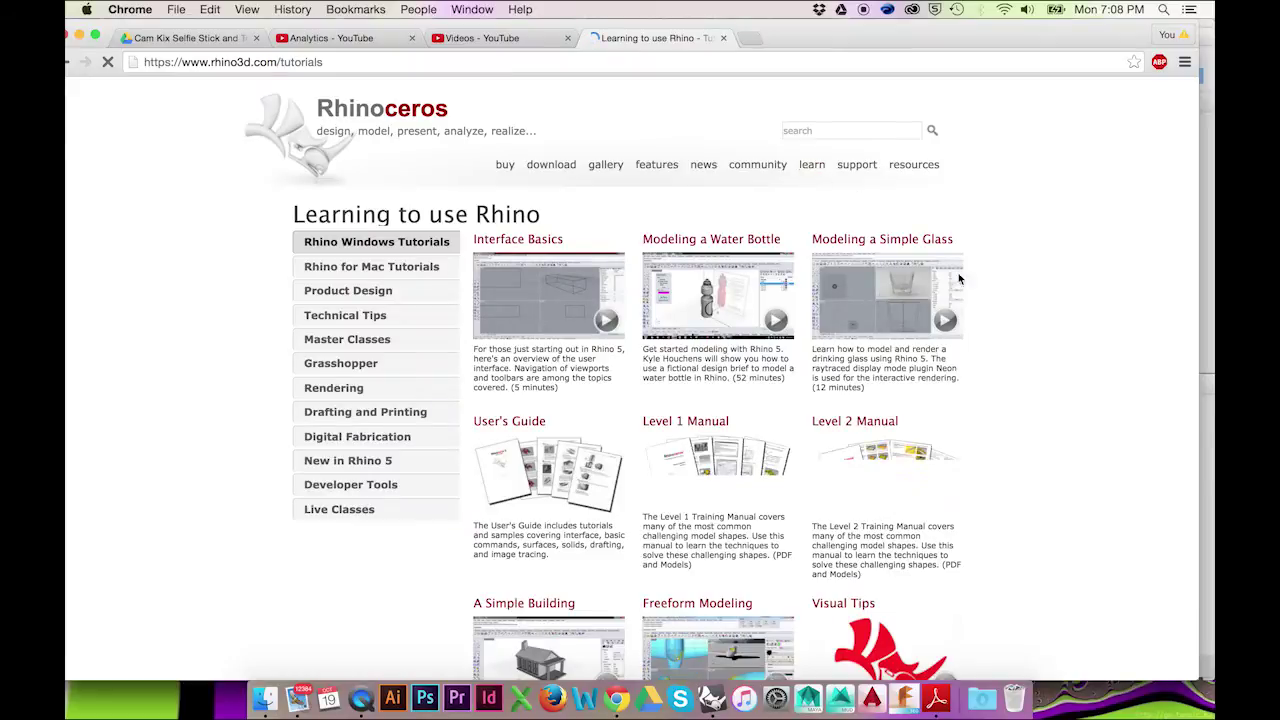
pyautogui.scroll(-2, 1023, 379)
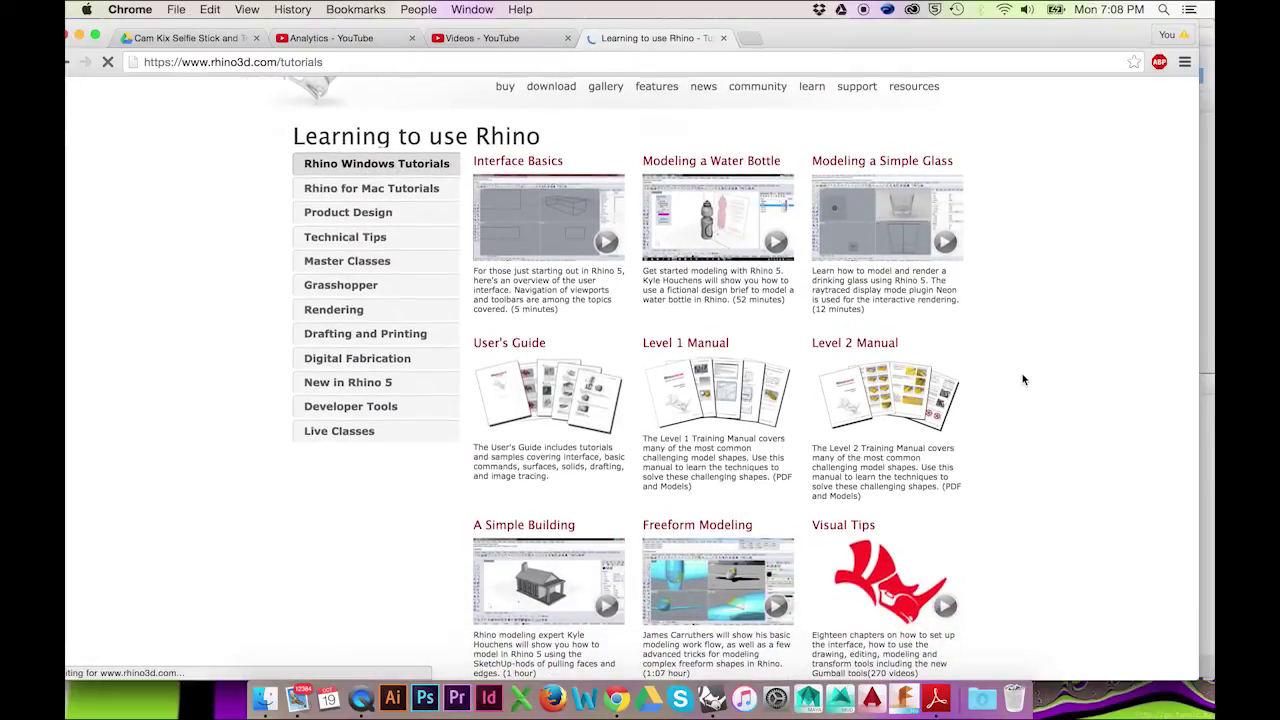
pyautogui.scroll(-3, 1101, 436)
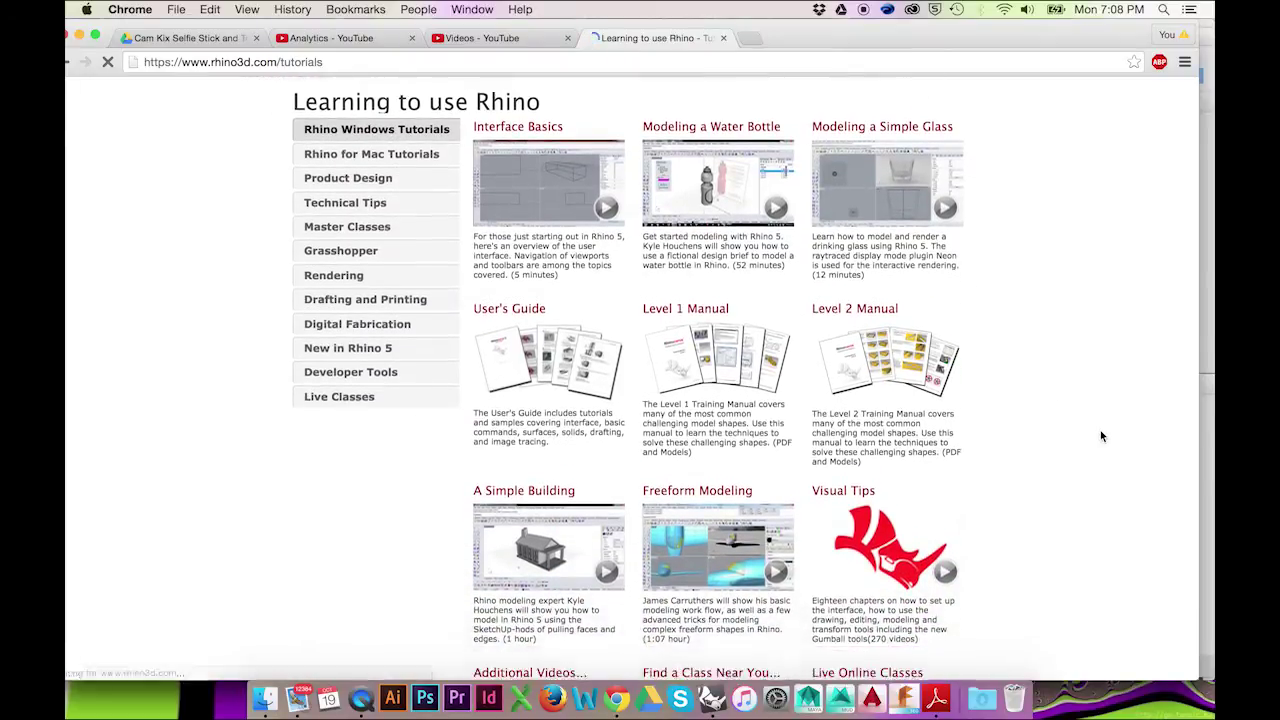
pyautogui.scroll(-4, 1101, 436)
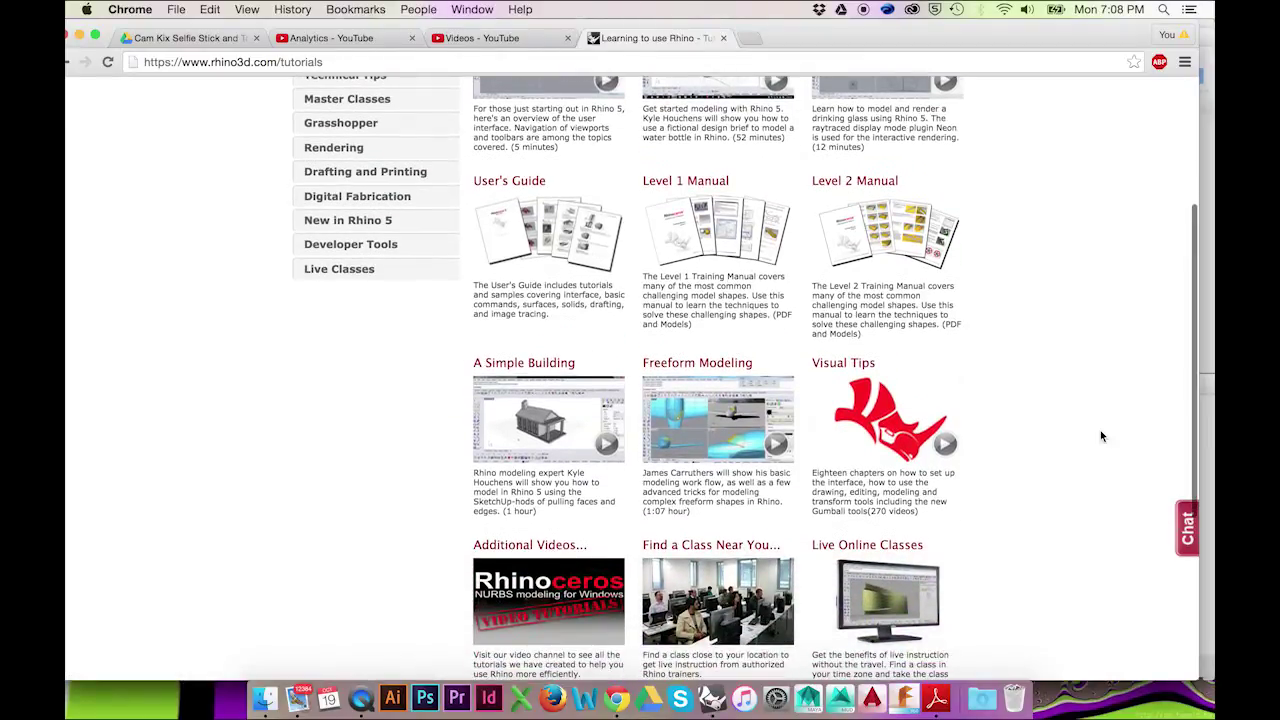
pyautogui.scroll(1, 1101, 436)
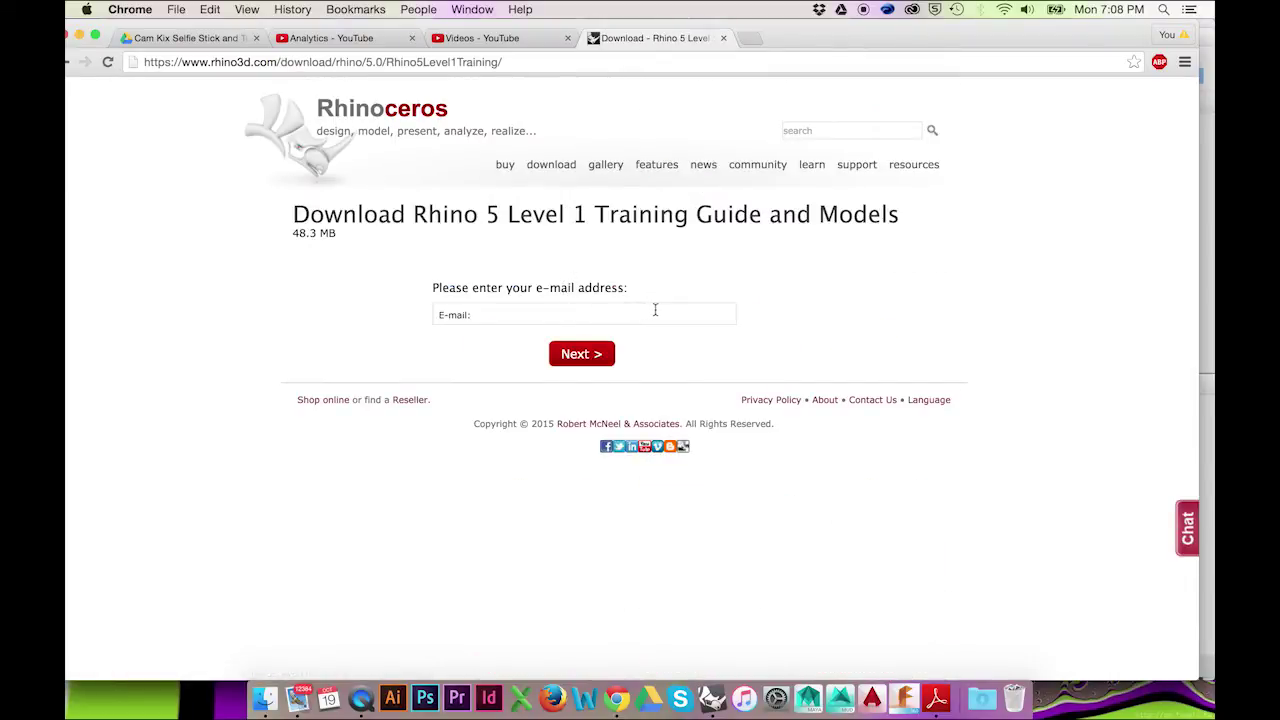
# Switch to the Level 1 training PDF in Adobe Reader and highlight Exercise 1's instructions for downloading and unzipping the training models.
pyautogui.click(935, 697)
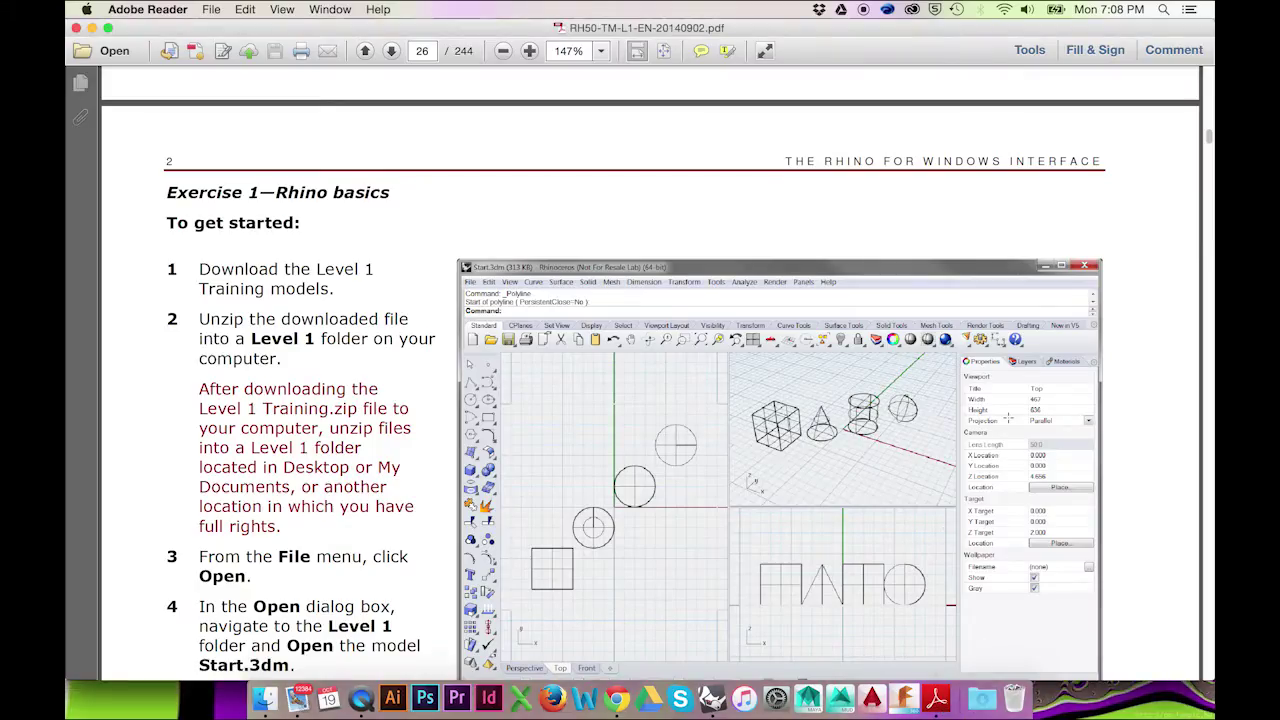
pyautogui.scroll(-3, 601, 268)
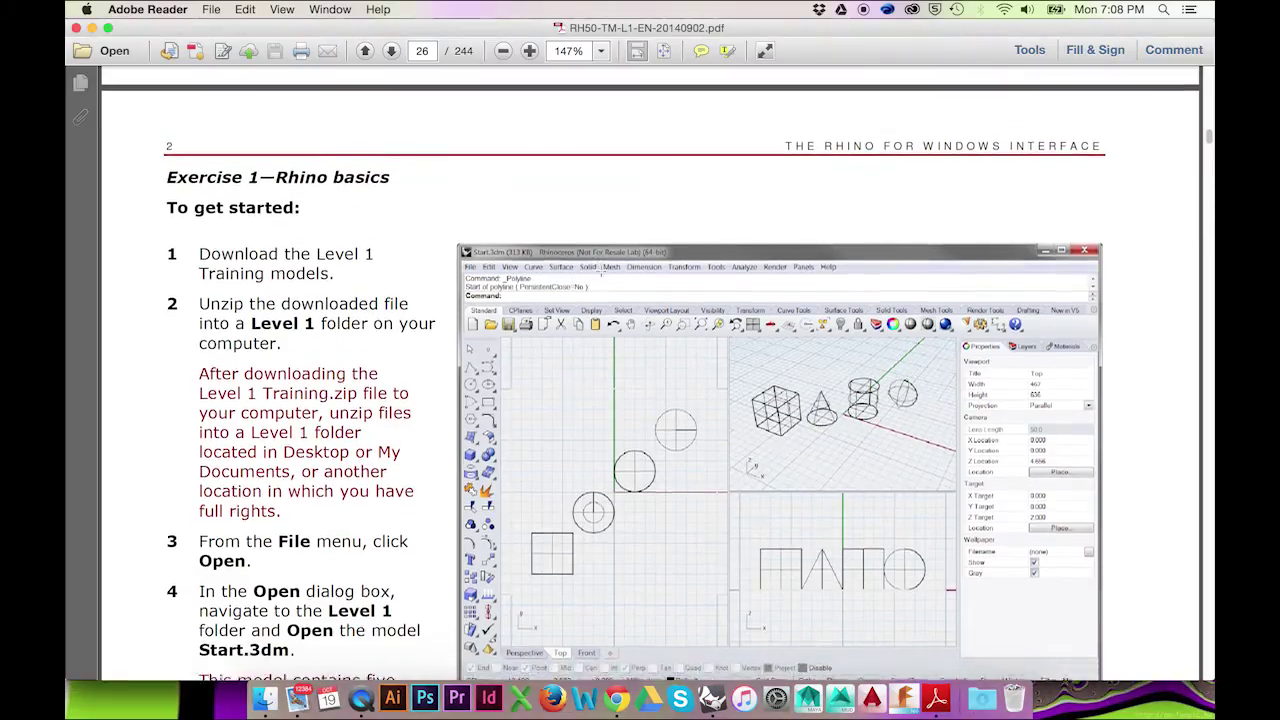
pyautogui.scroll(-3, 601, 271)
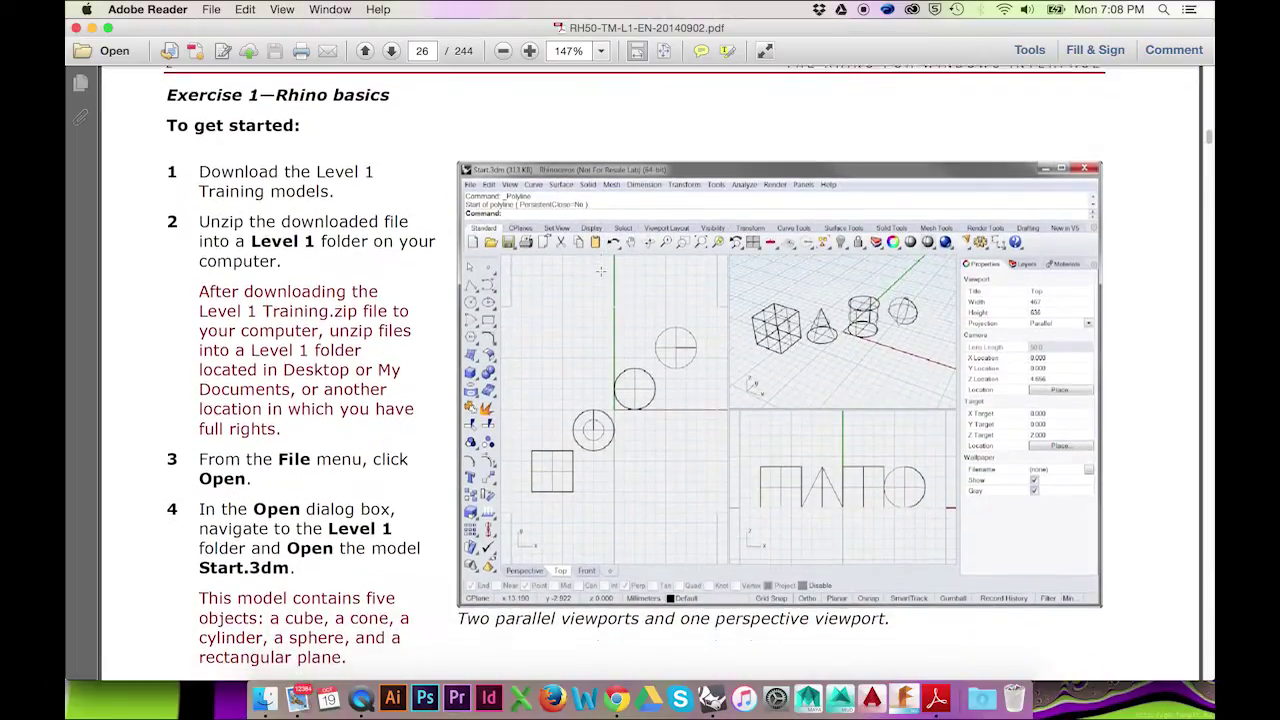
pyautogui.scroll(-1, 601, 271)
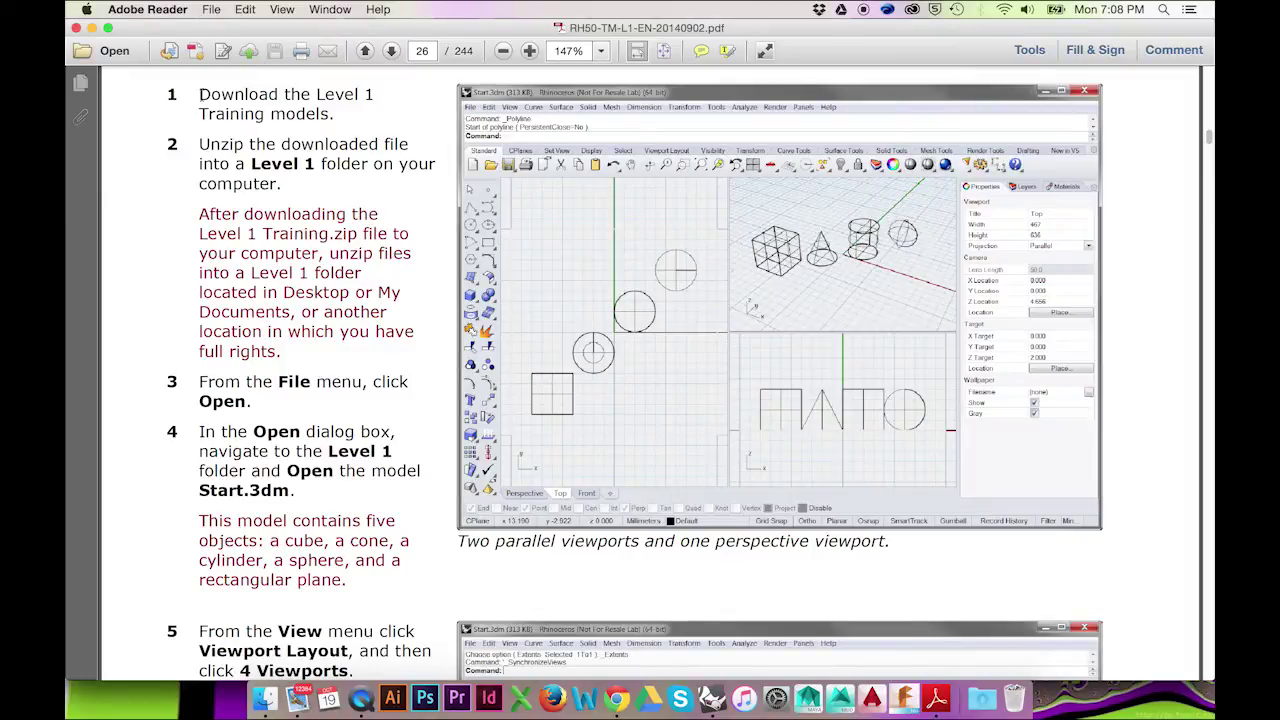
pyautogui.moveTo(199, 94); pyautogui.dragTo(387, 122)
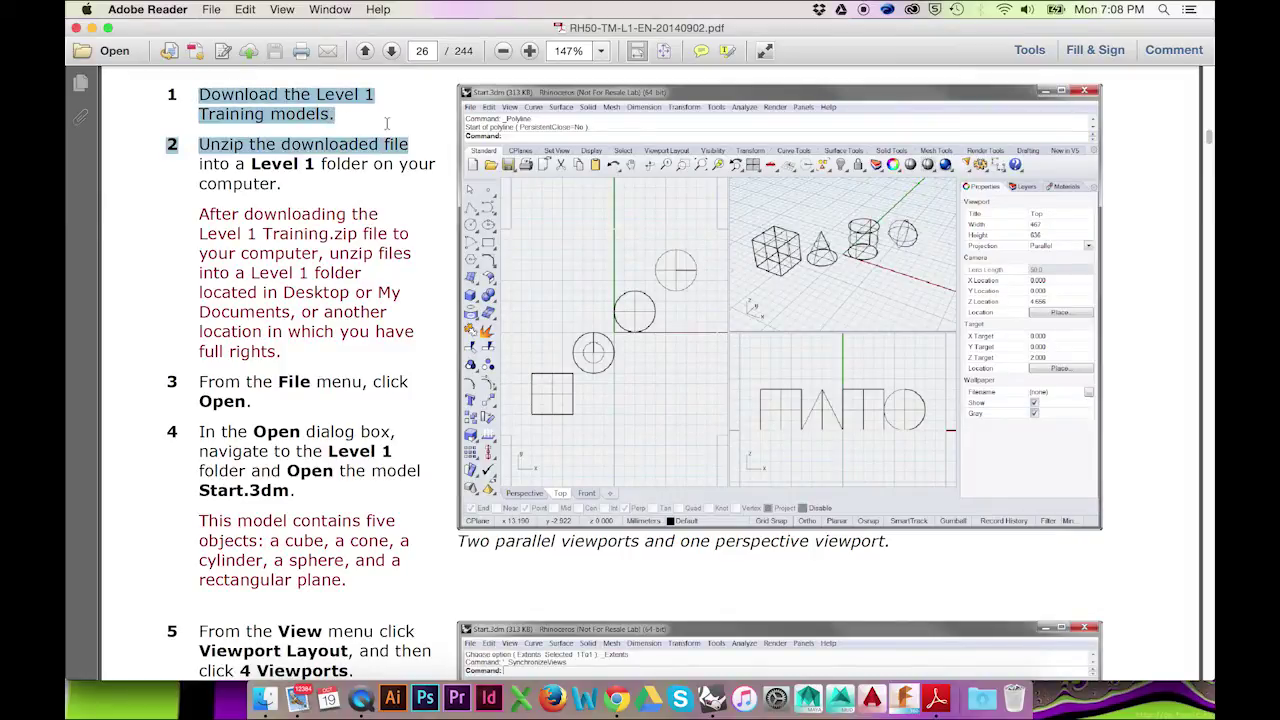
pyautogui.click(365, 178)
pyautogui.moveTo(199, 145); pyautogui.dragTo(290, 184)
# Highlight the instruction to open Start.3dm and read on through the four-viewport layout step of Exercise 1.
pyautogui.scroll(-5, 375, 252)
pyautogui.scroll(-2, 375, 252)
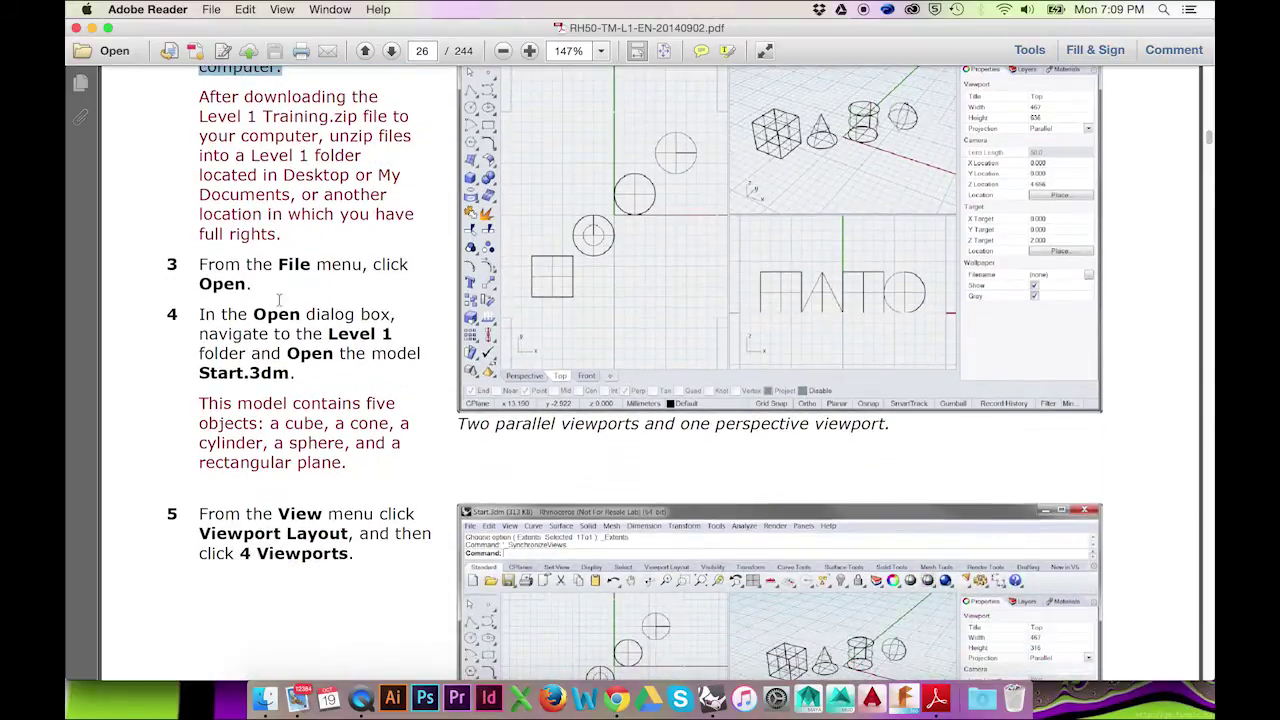
pyautogui.scroll(-2, 309, 343)
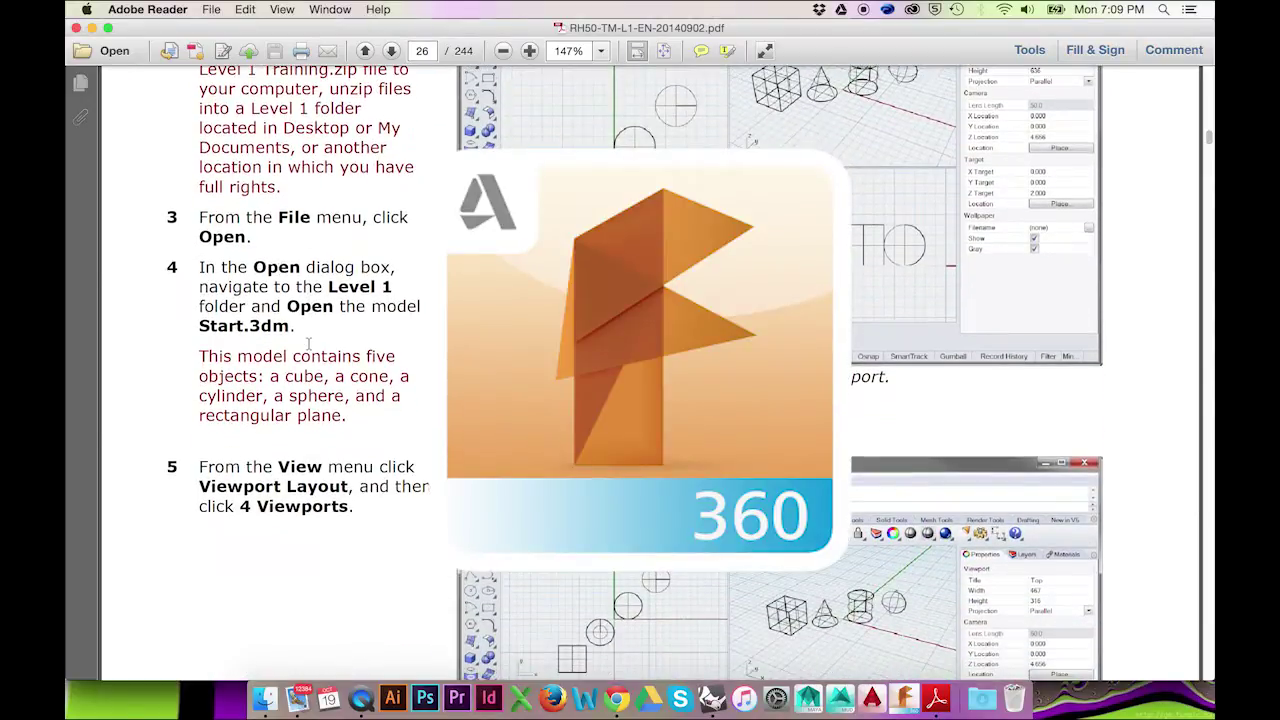
pyautogui.moveTo(199, 267); pyautogui.dragTo(309, 326)
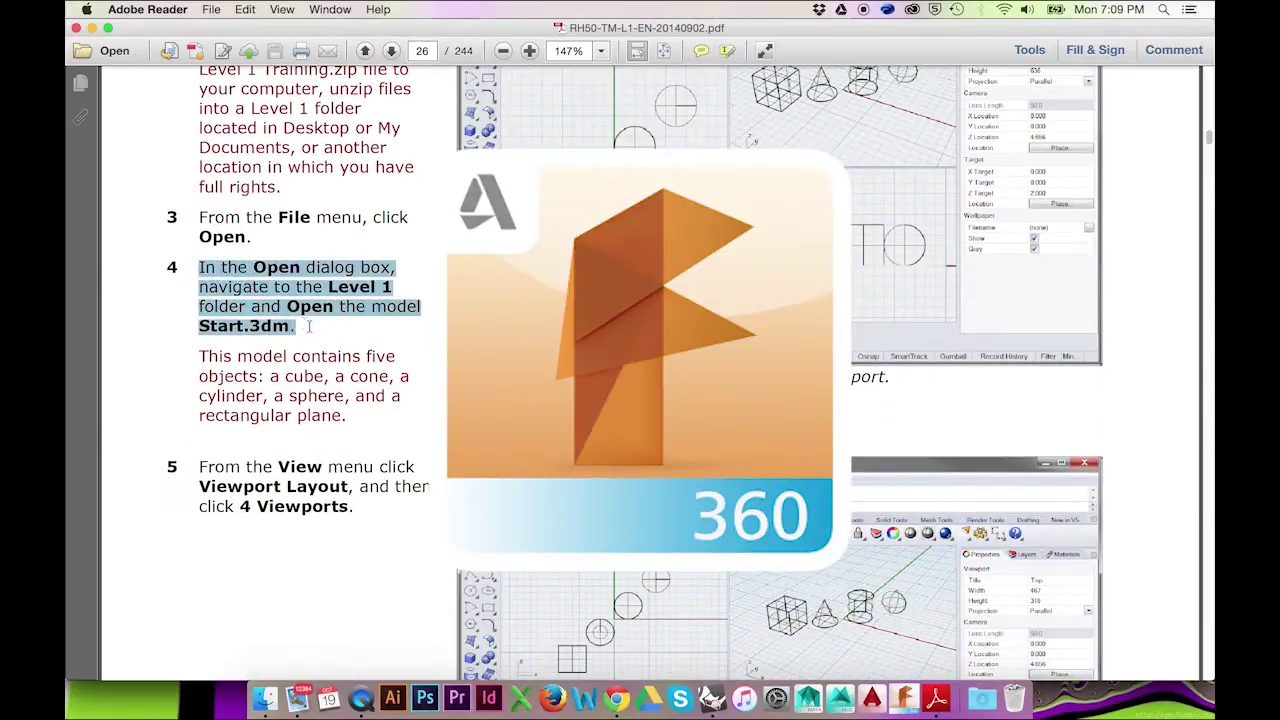
pyautogui.scroll(-5, 375, 338)
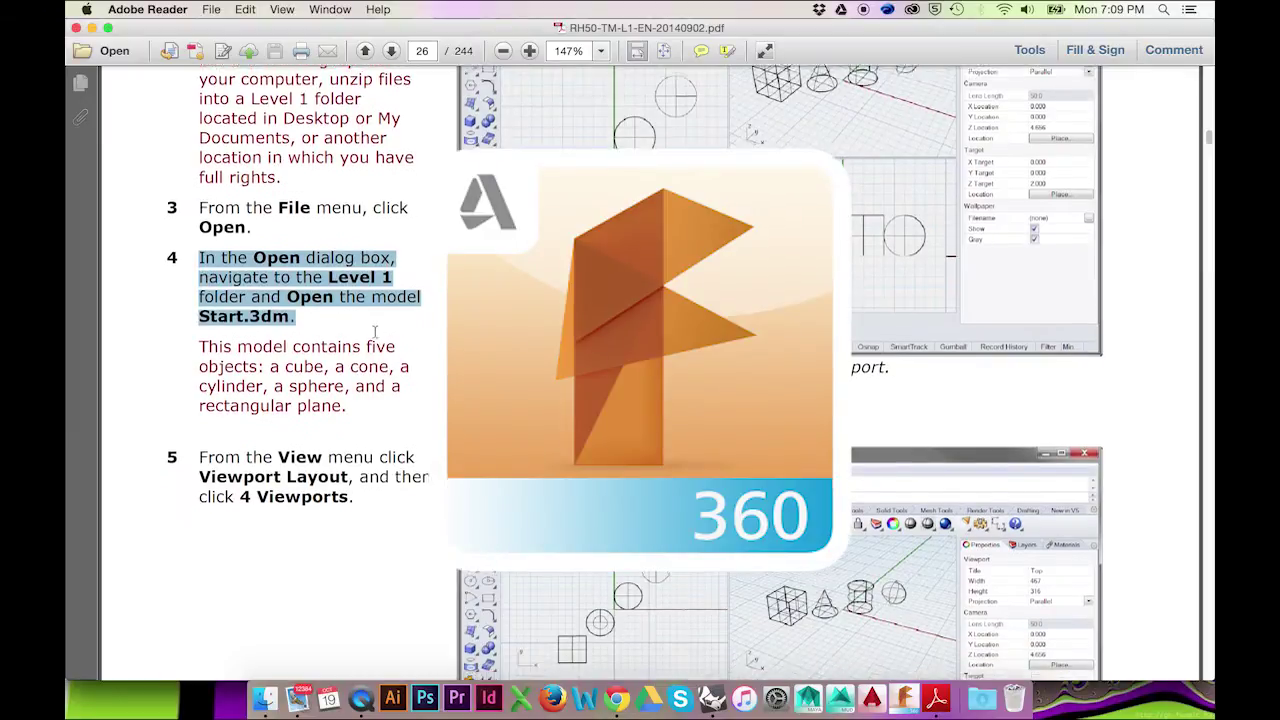
pyautogui.scroll(-5, 375, 331)
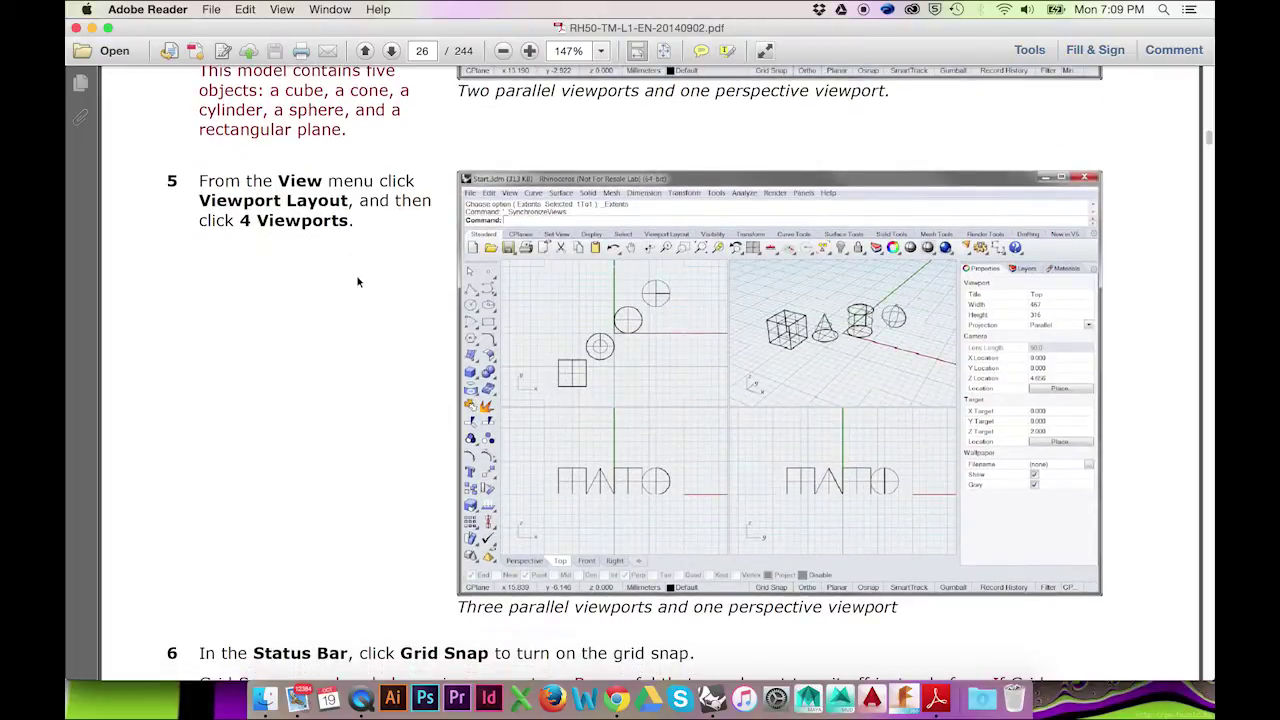
pyautogui.scroll(-1, 351, 257)
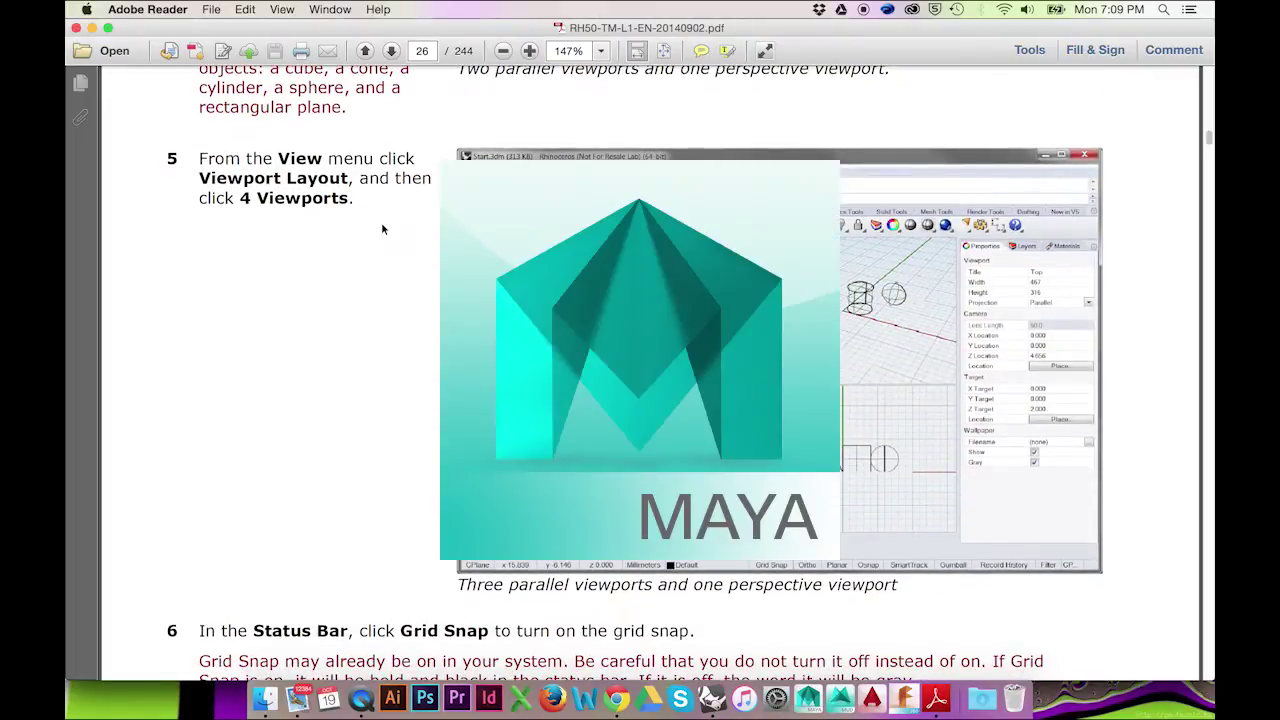
pyautogui.scroll(-1, 381, 228)
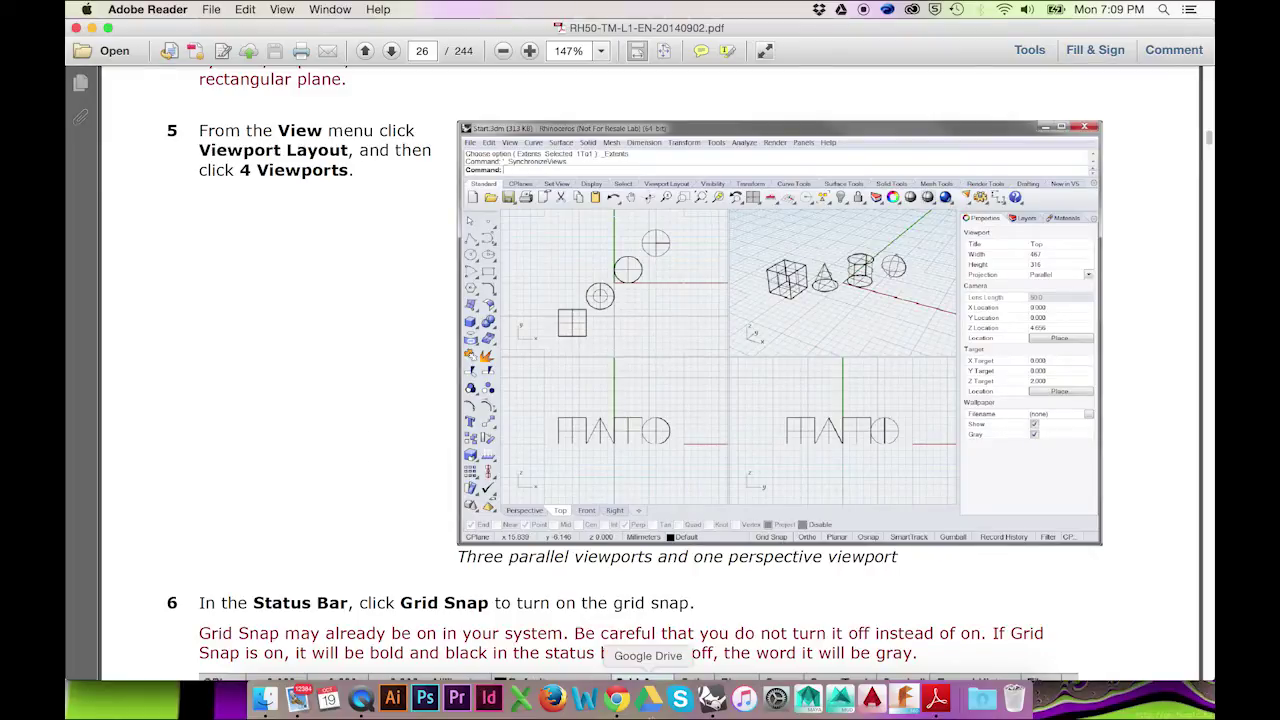
# Glance at Start.3dm in Rhinoceros, return to the training PDF and read steps 6 to 8 on Grid Snap and shaded display.
pyautogui.click(712, 698)
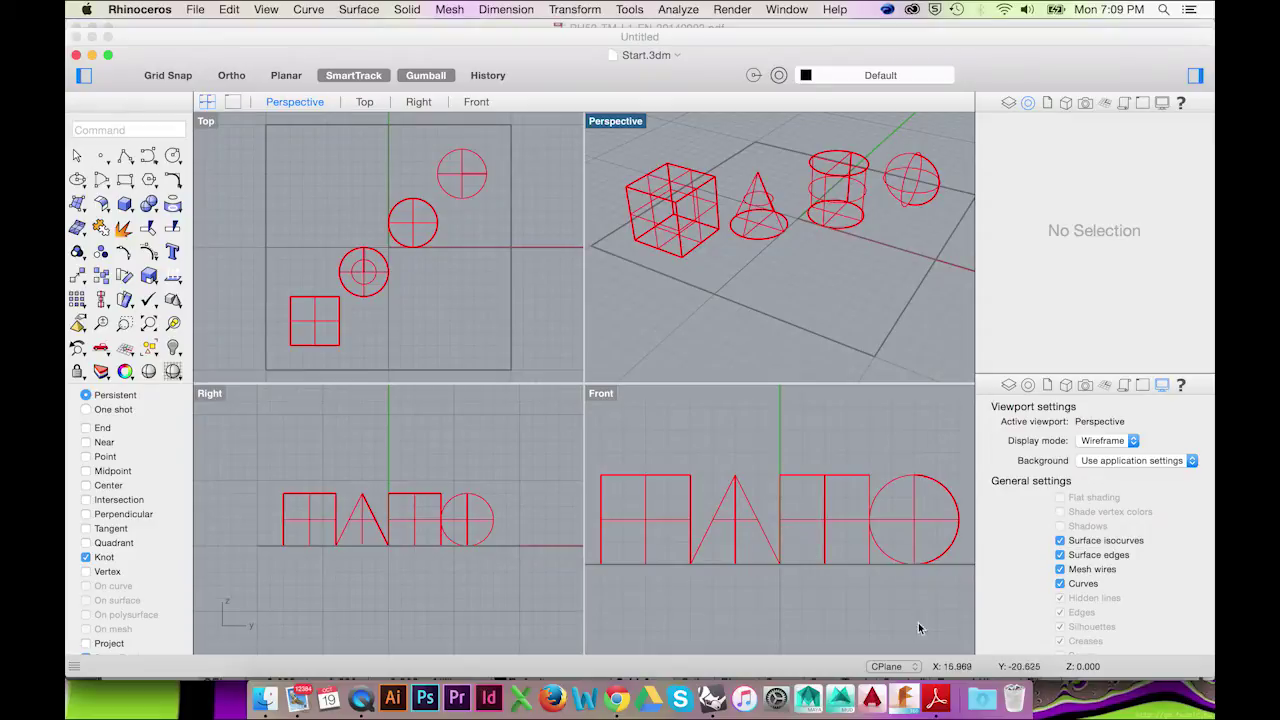
pyautogui.click(936, 698)
pyautogui.scroll(-2, 279, 334)
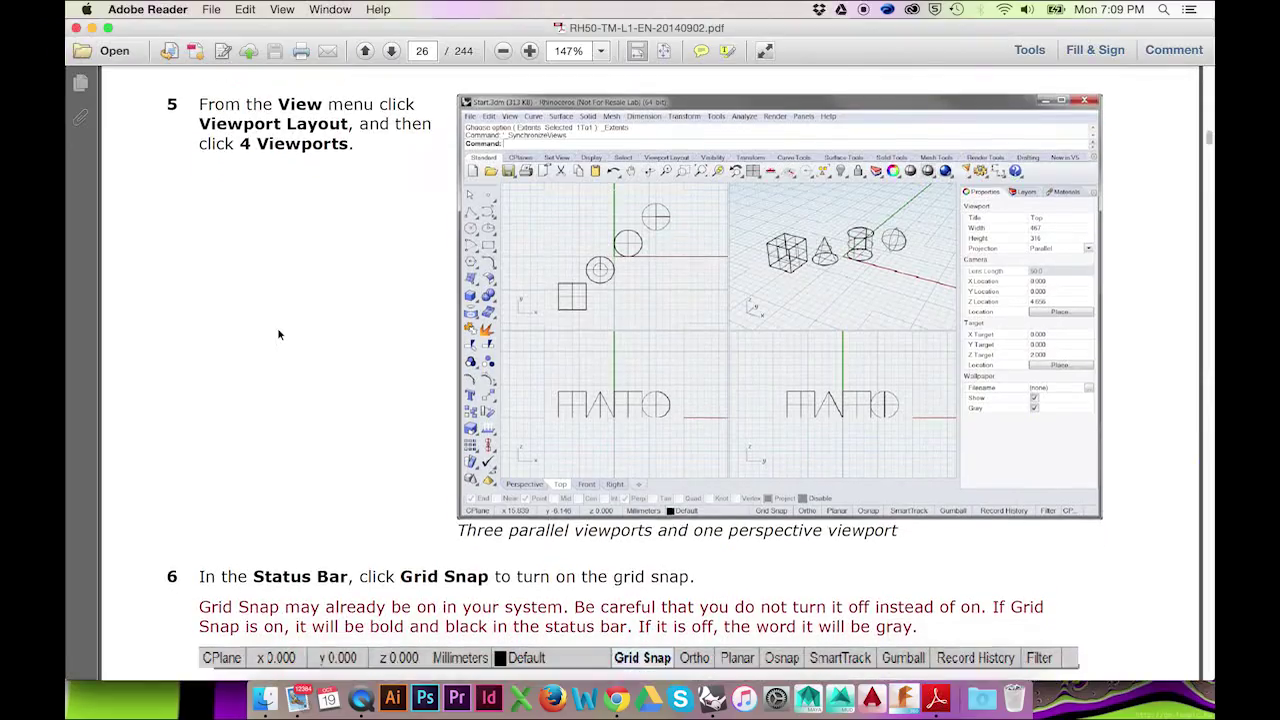
pyautogui.scroll(-5, 279, 334)
pyautogui.scroll(-1, 473, 432)
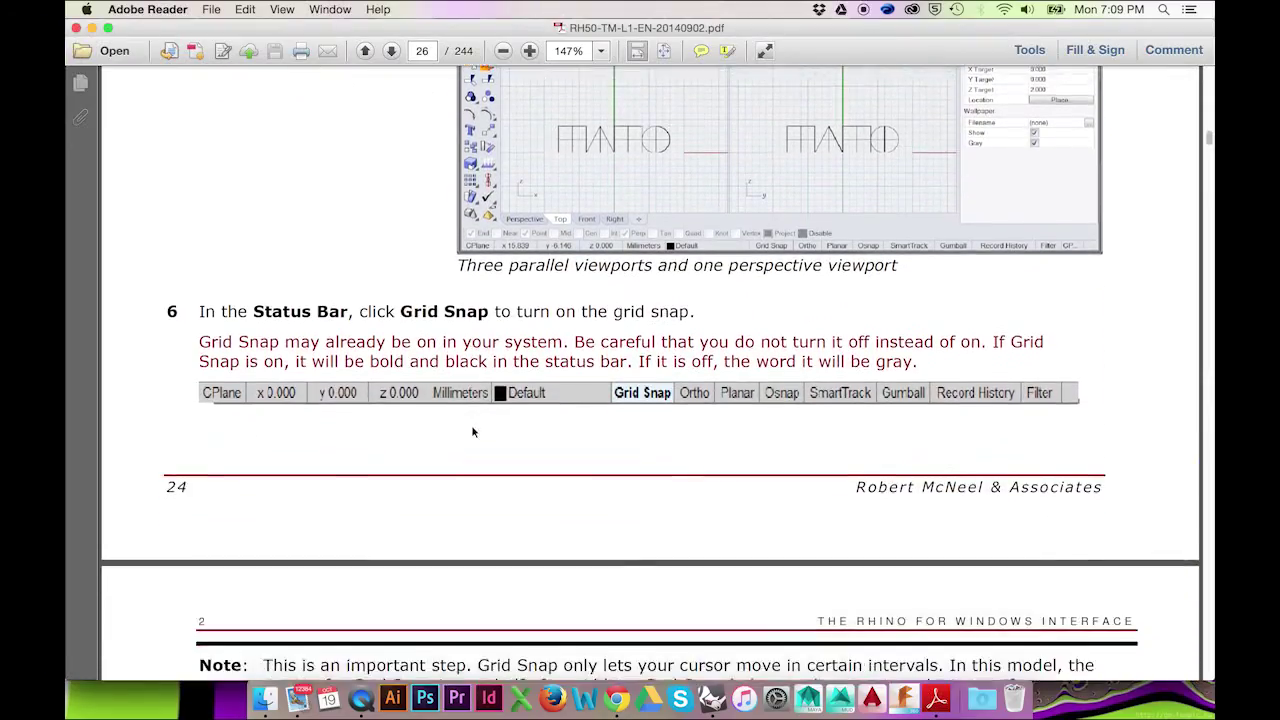
pyautogui.scroll(-3, 473, 432)
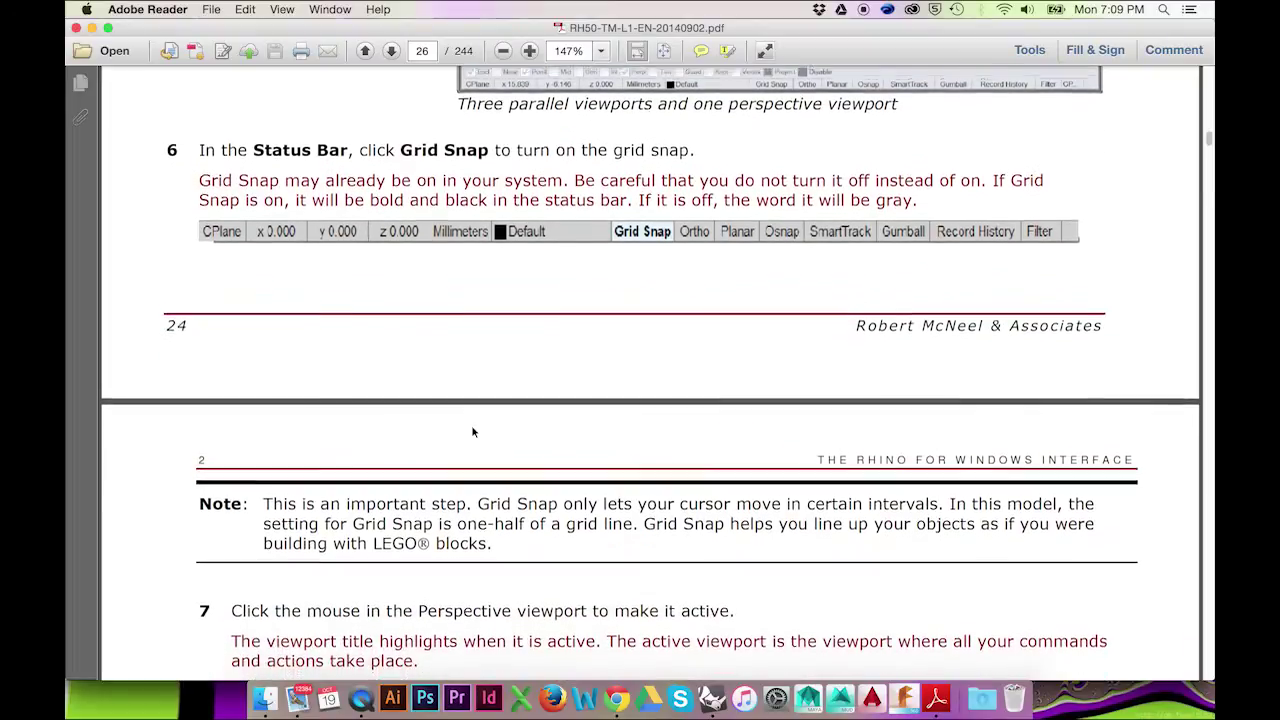
pyautogui.scroll(-4, 473, 432)
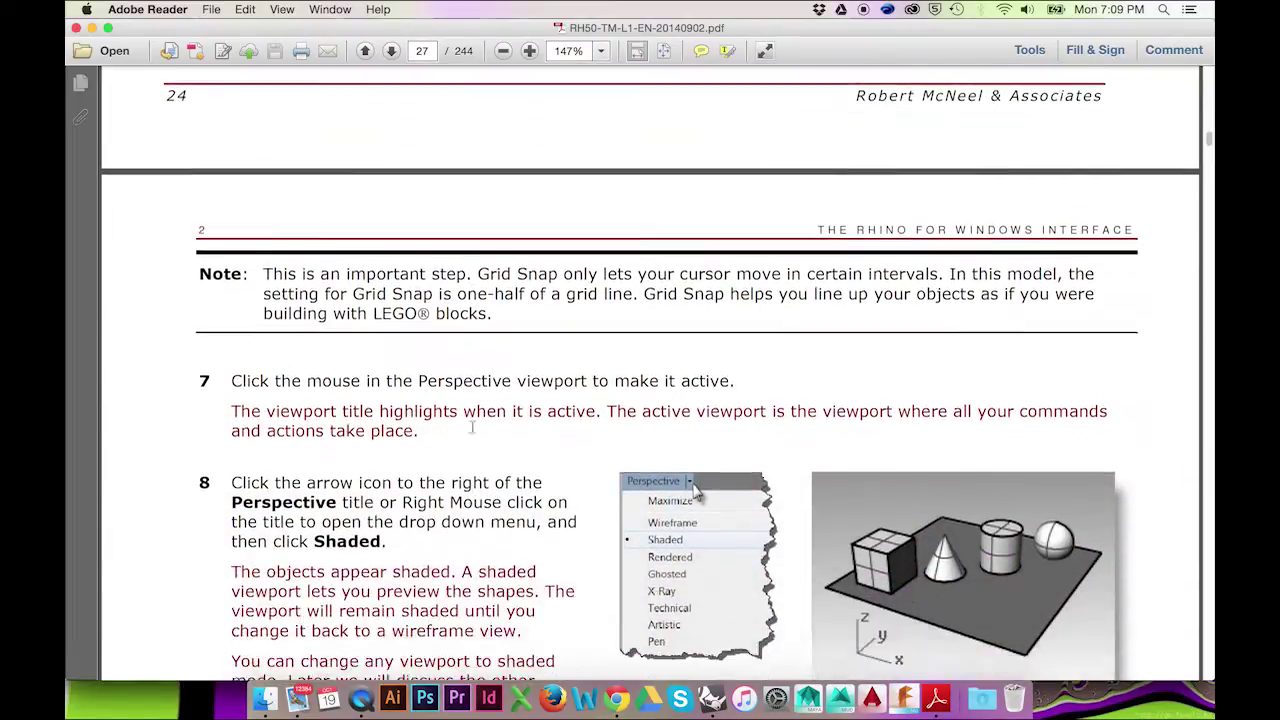
pyautogui.scroll(-2, 473, 427)
# Switch to Start.3dm in Rhinoceros and turn on Grid Snap.
pyautogui.click(712, 700)
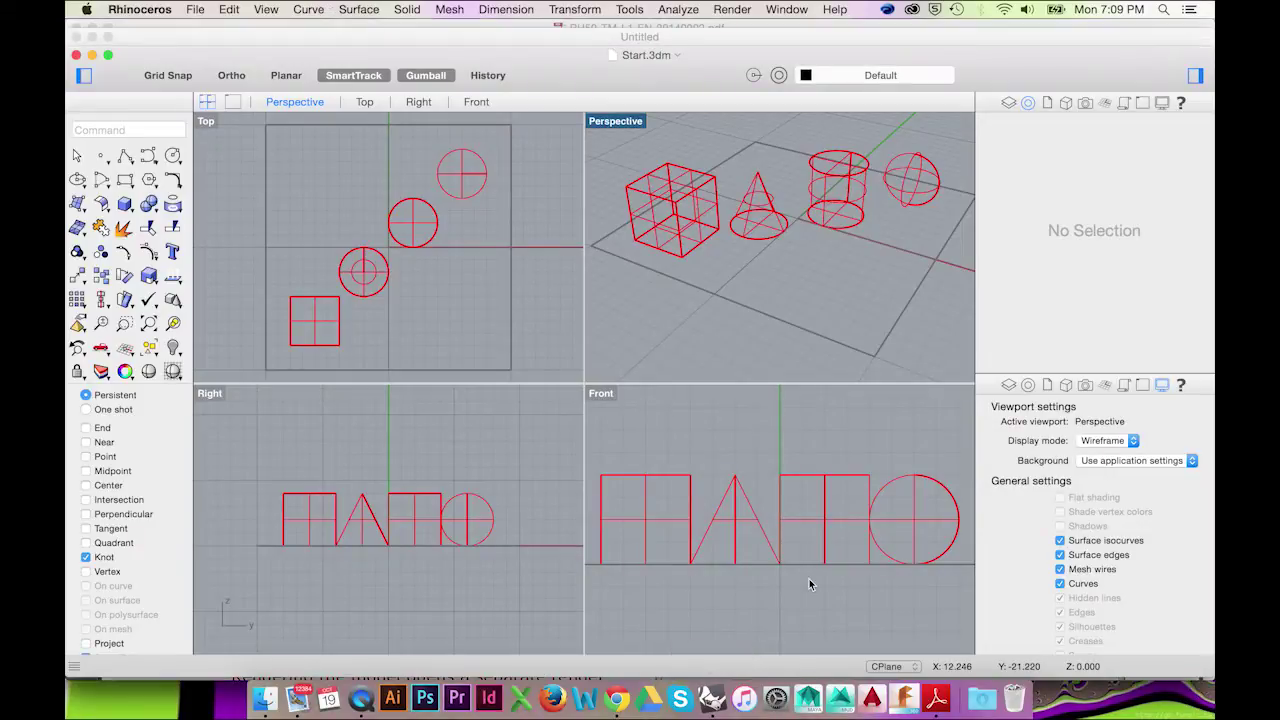
pyautogui.moveTo(772, 360); pyautogui.dragTo(768, 356, button='right')
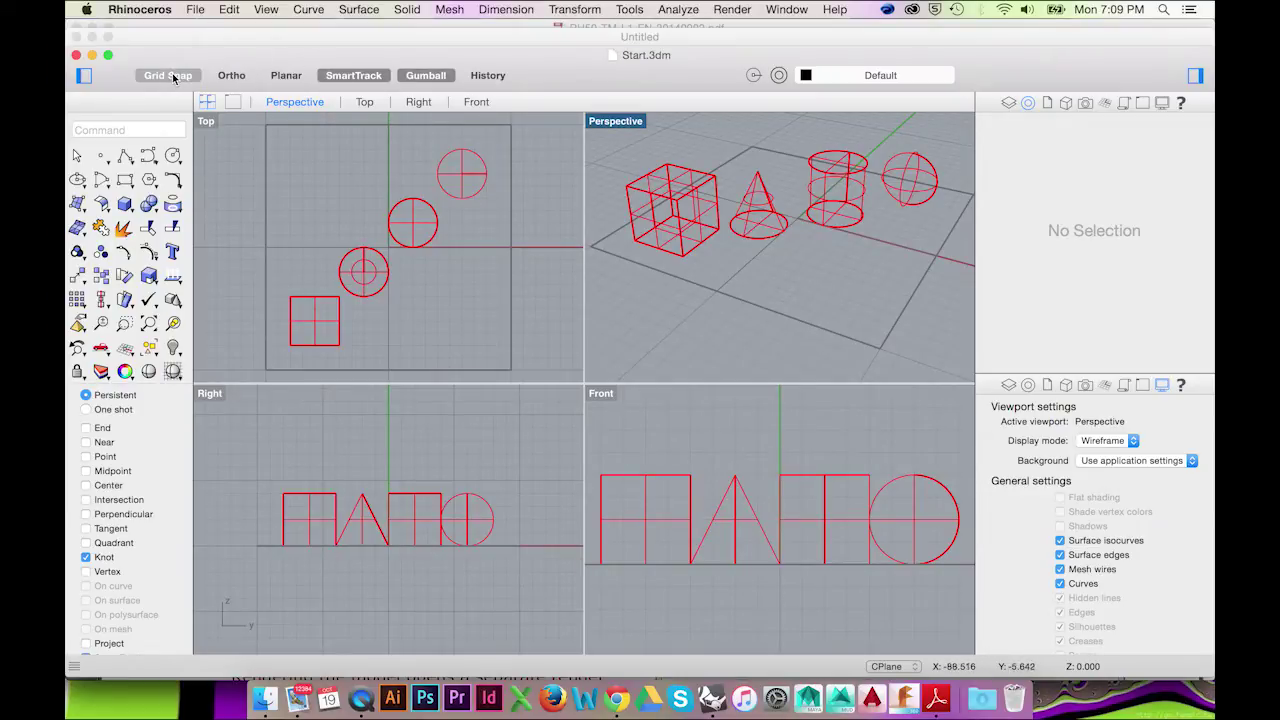
pyautogui.moveTo(175, 78); pyautogui.dragTo(187, 62)
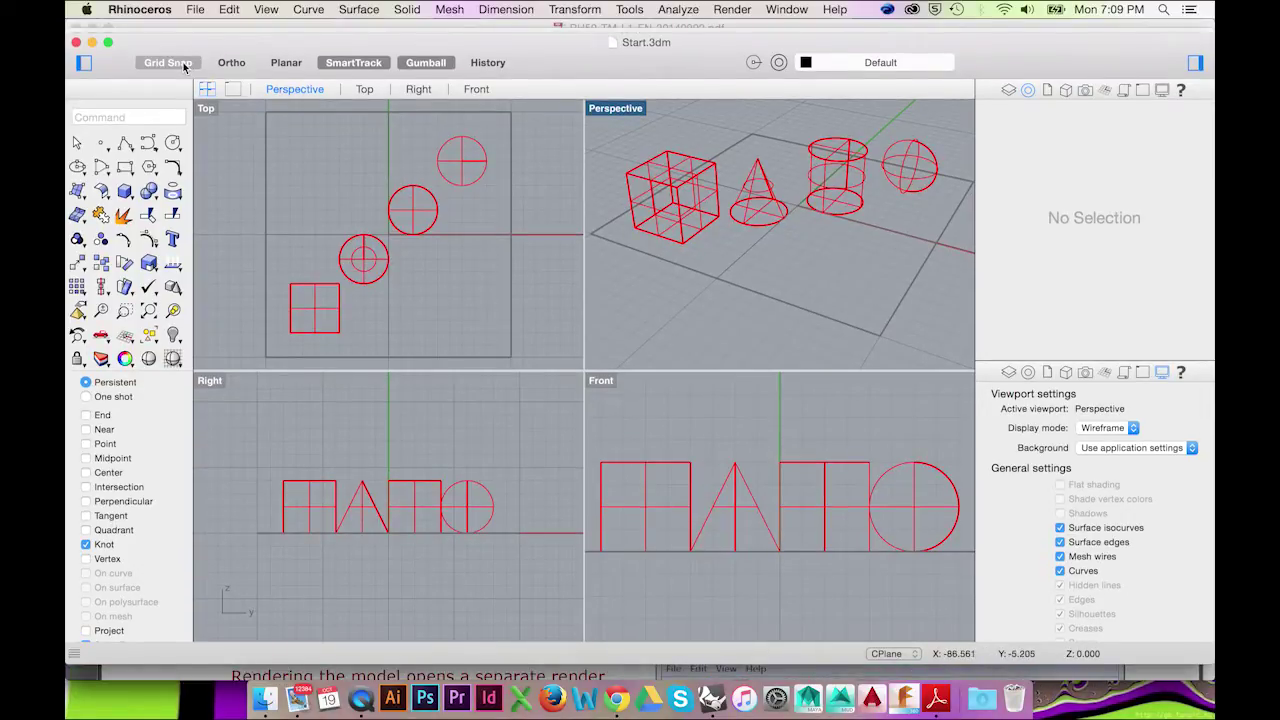
pyautogui.click(183, 62)
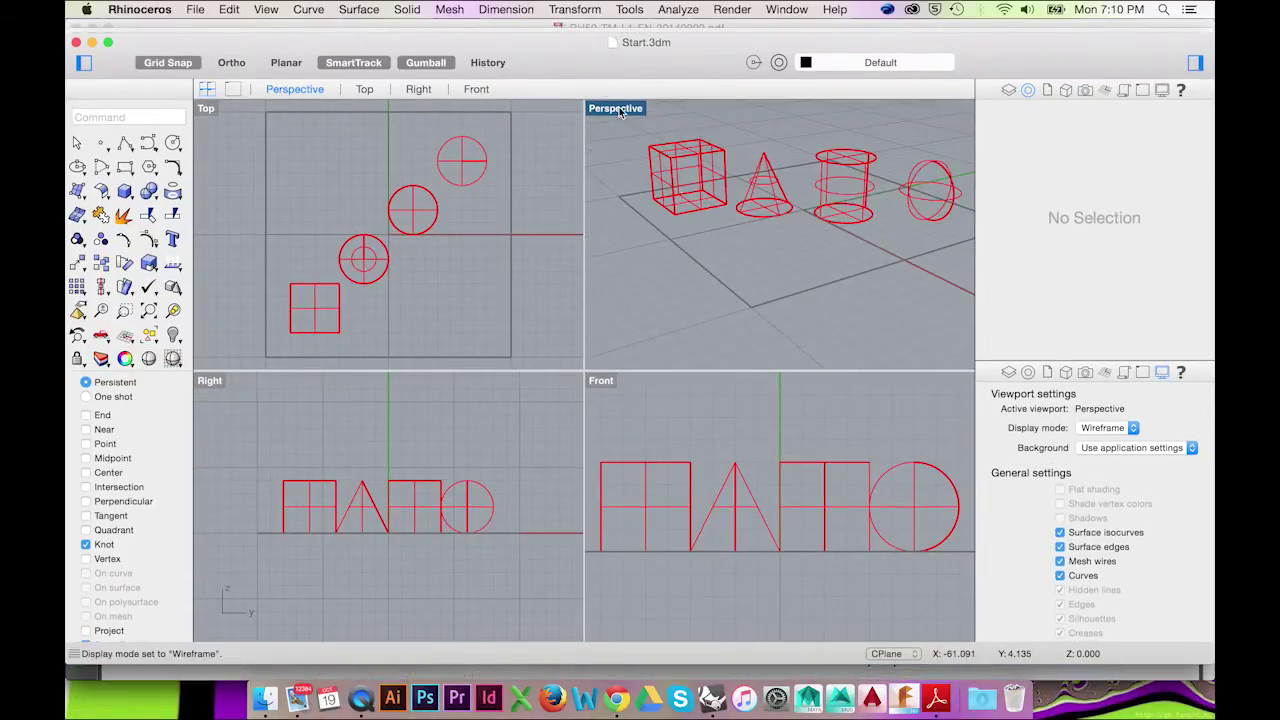
# Preview the Perspective viewport in the Shaded, Rendered and Ghosted display modes in turn.
pyautogui.click(614, 108)
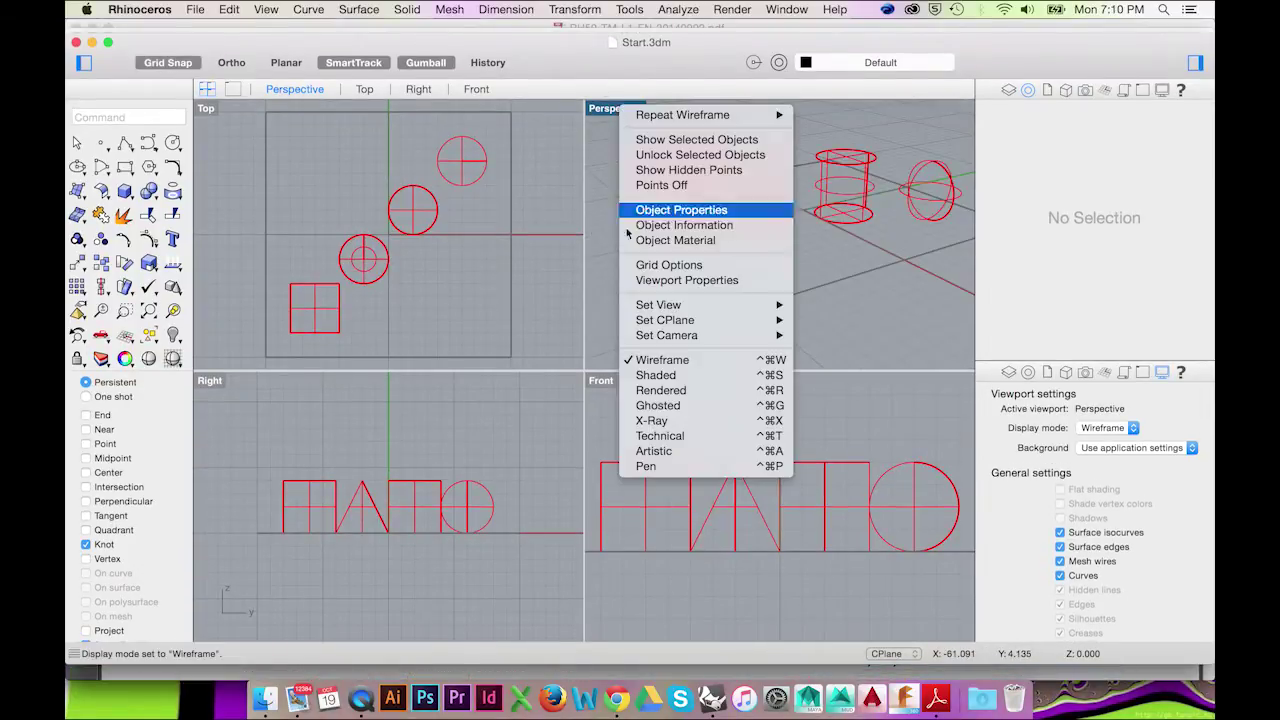
pyautogui.click(660, 375)
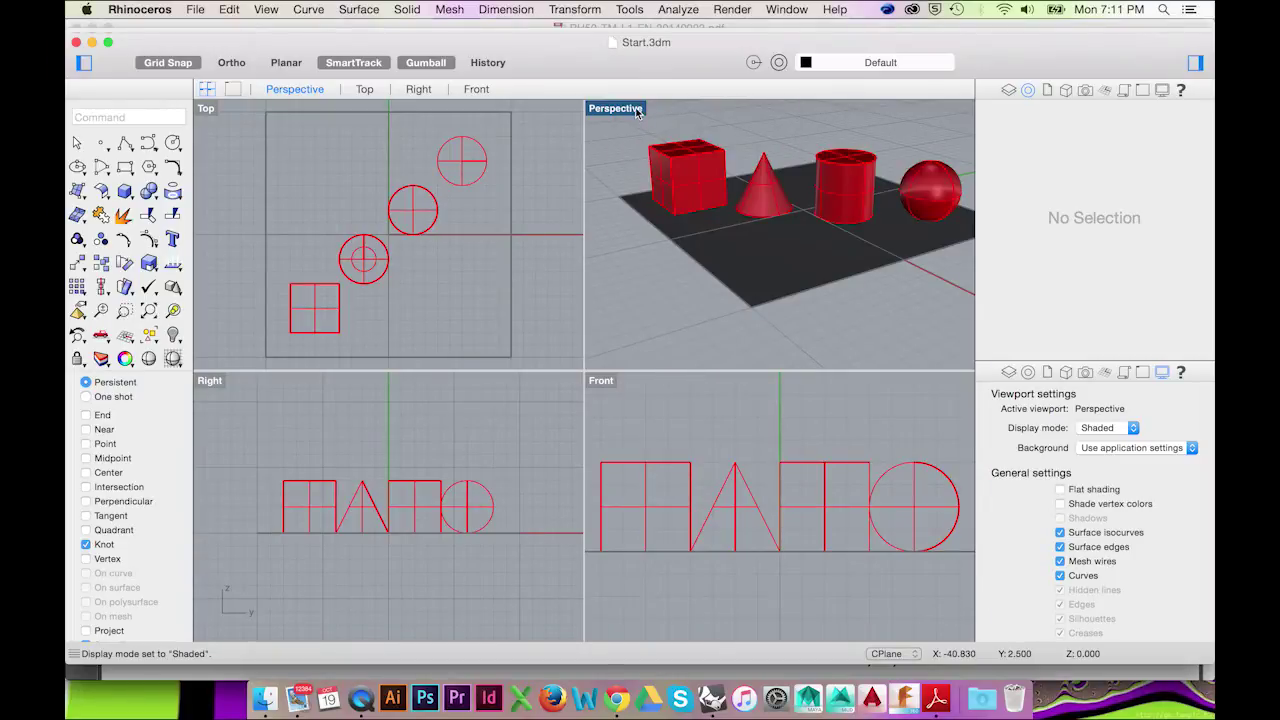
pyautogui.click(636, 112)
pyautogui.click(660, 391)
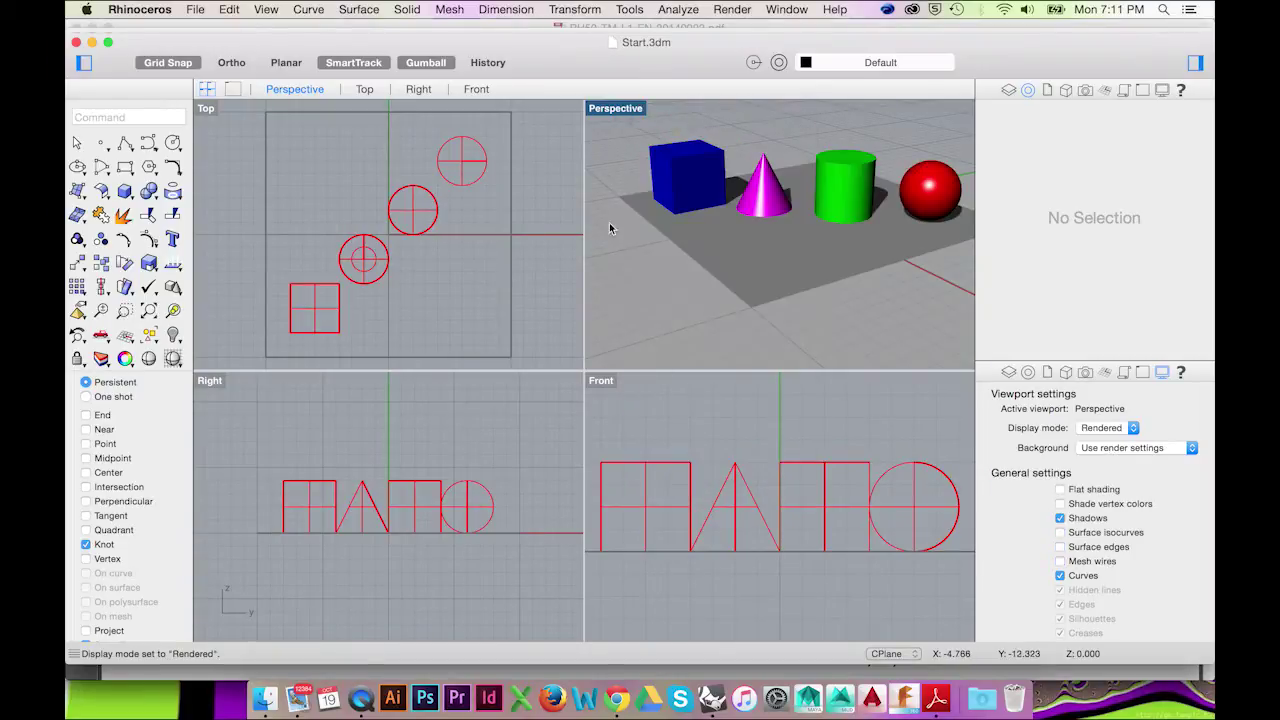
pyautogui.click(621, 116)
pyautogui.click(665, 406)
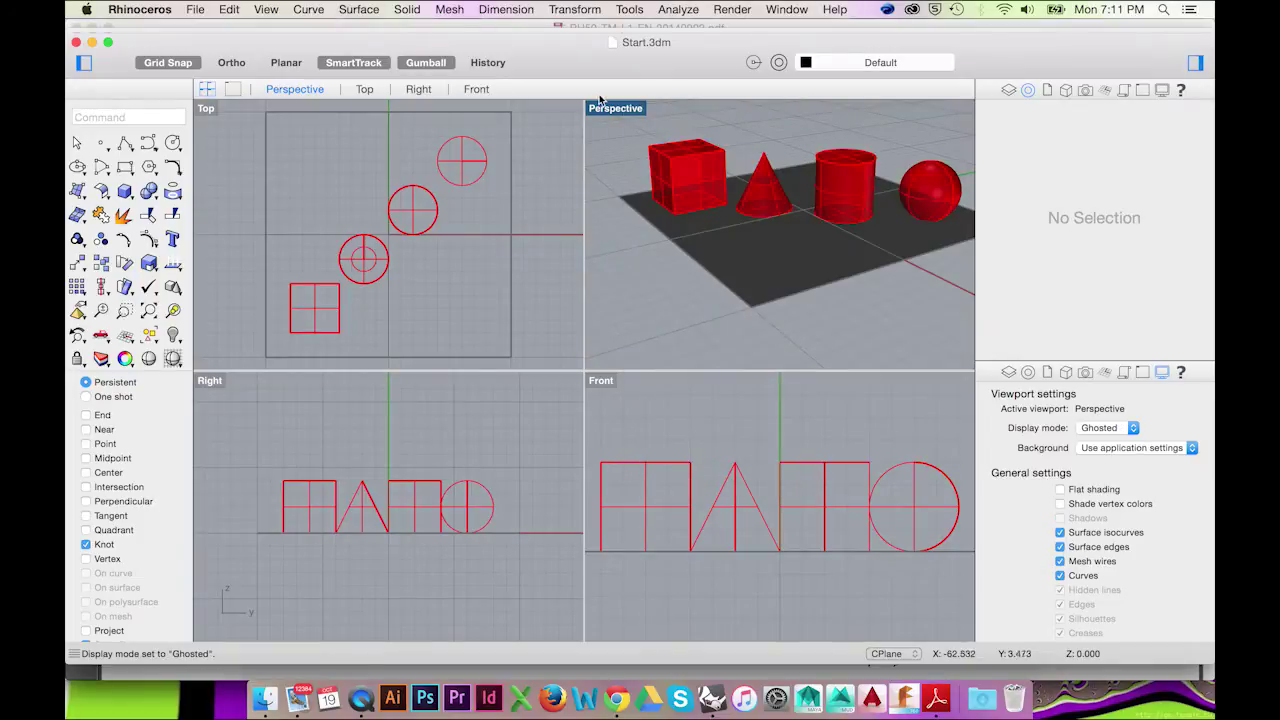
# Preview the Perspective viewport in the X-Ray, Technical, Artistic and Pen display modes in turn.
pyautogui.click(596, 110)
pyautogui.click(656, 425)
pyautogui.click(634, 110)
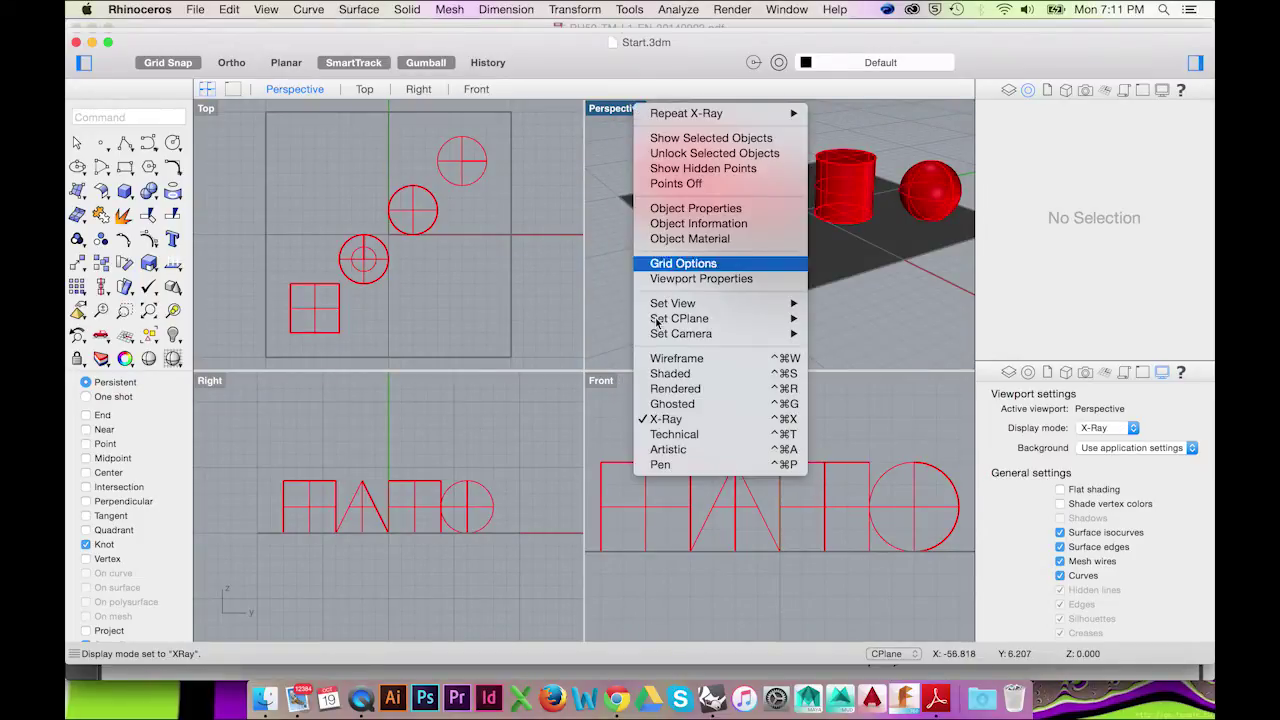
pyautogui.click(660, 435)
pyautogui.click(615, 110)
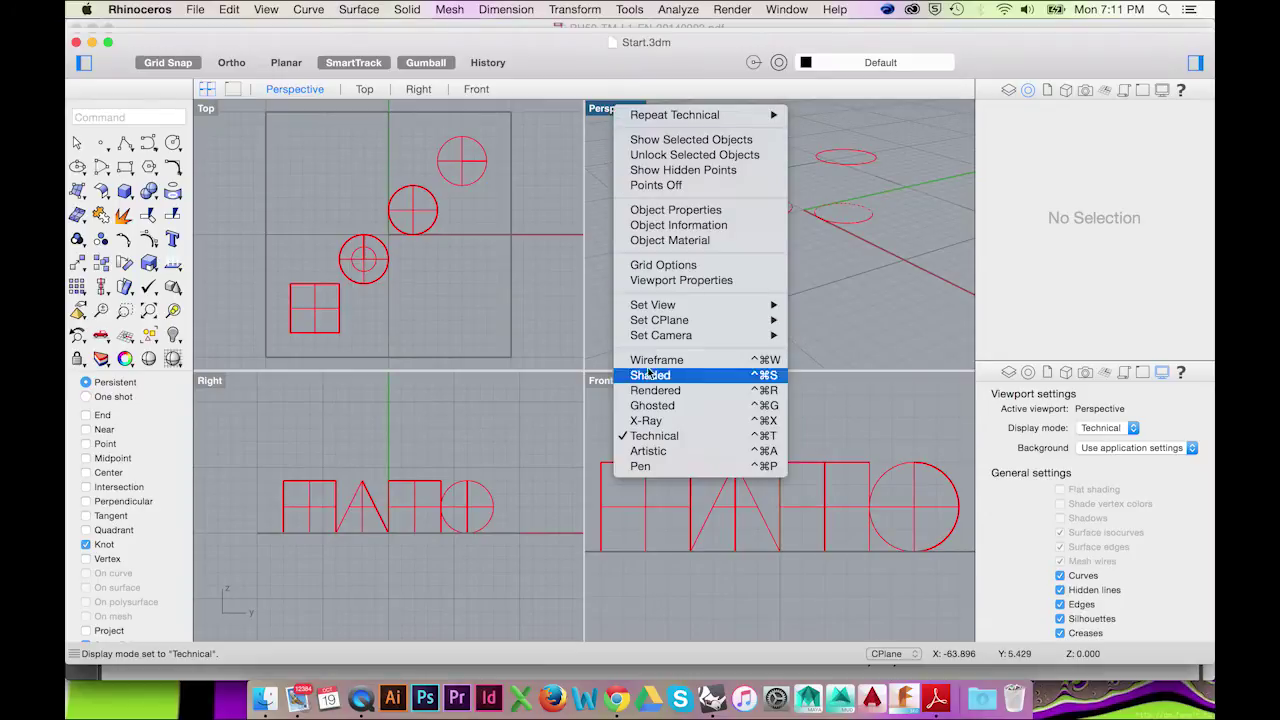
pyautogui.click(645, 449)
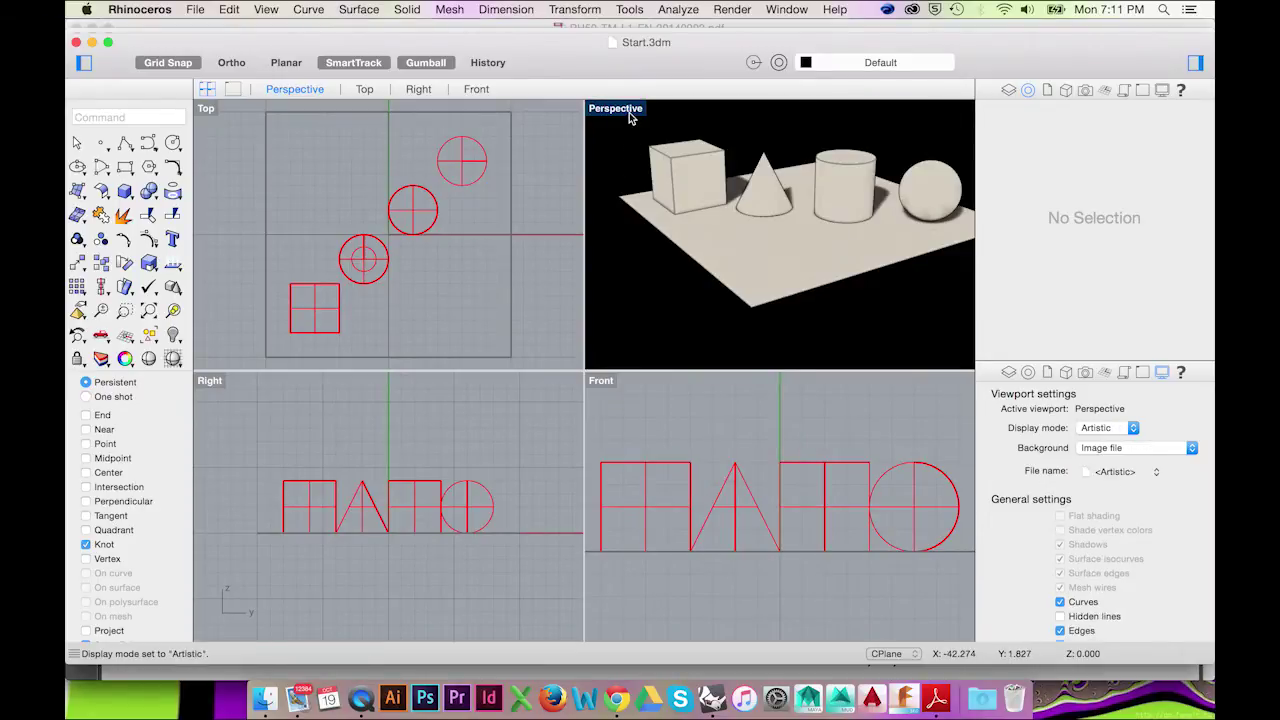
pyautogui.click(630, 117)
pyautogui.click(660, 467)
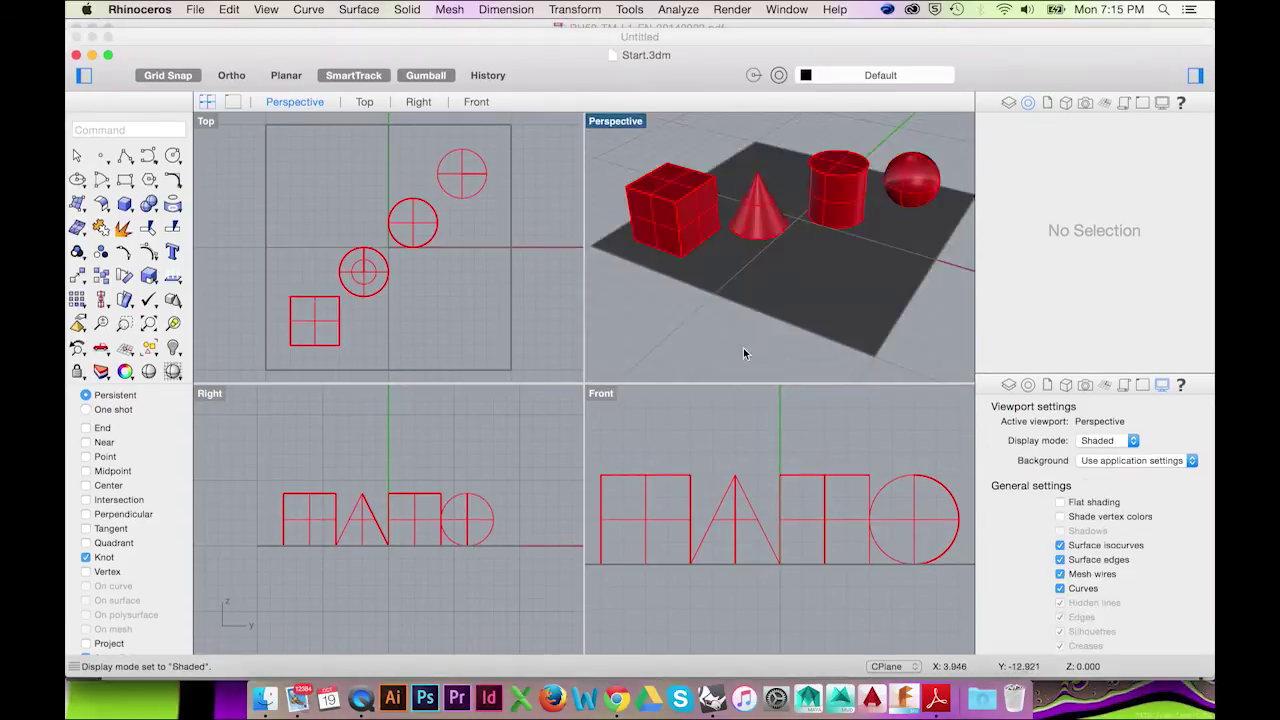
# Pan the Perspective viewport, and zoom out from and back in on the four solids to practise view navigation.
pyautogui.keyDown('shift'); pyautogui.moveTo(777, 310); pyautogui.dragTo(829, 306, button='right'); pyautogui.keyUp('shift')
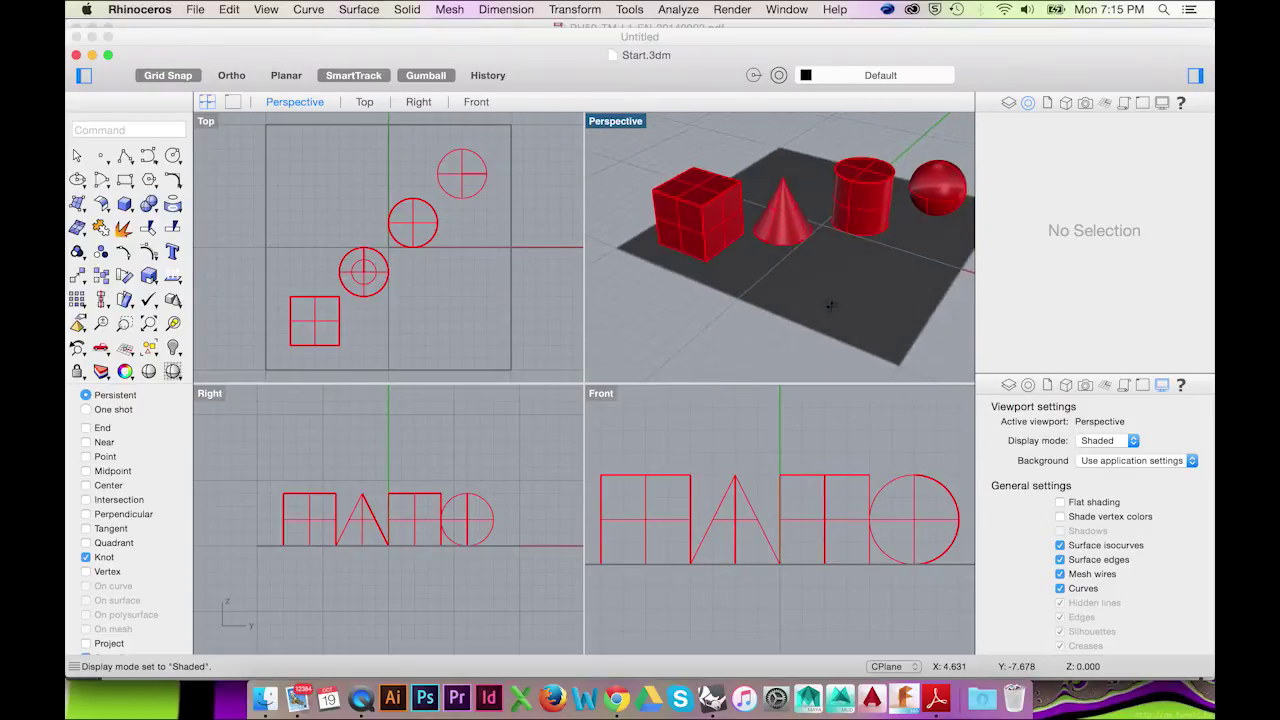
pyautogui.scroll(-3, 810, 270)
pyautogui.scroll(-3, 868, 225)
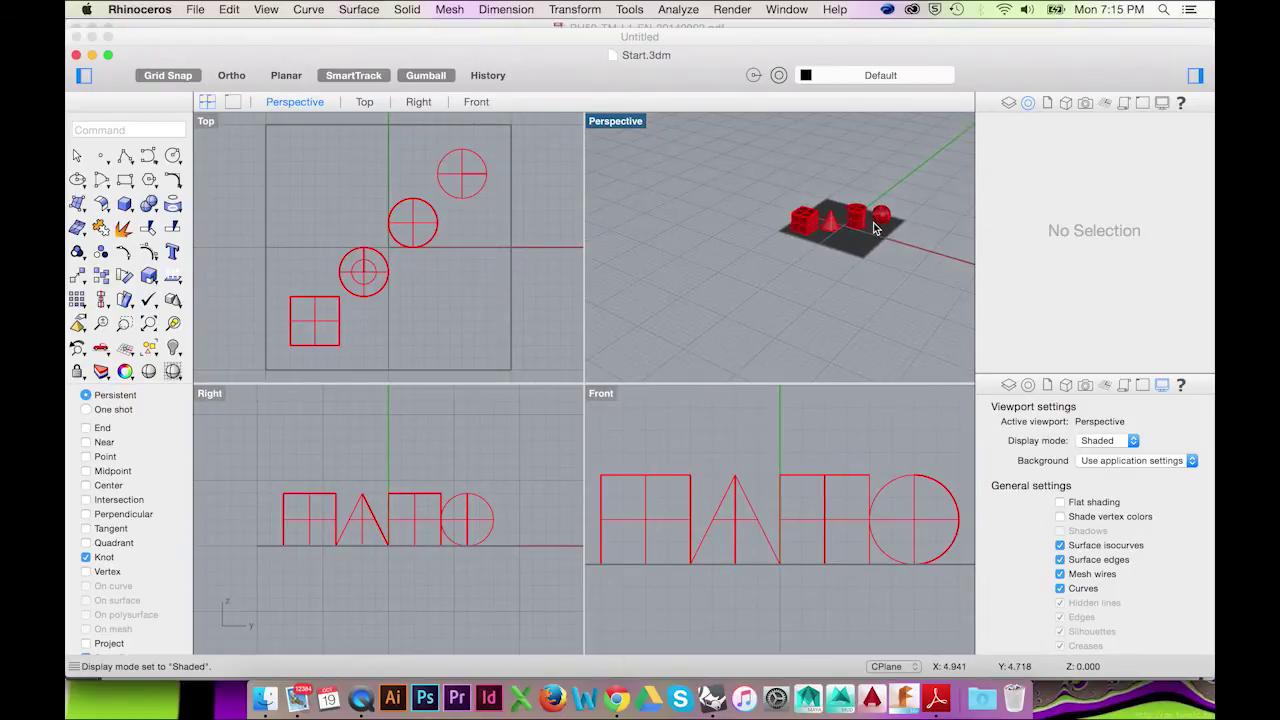
pyautogui.scroll(3, 868, 225)
pyautogui.scroll(3, 835, 174)
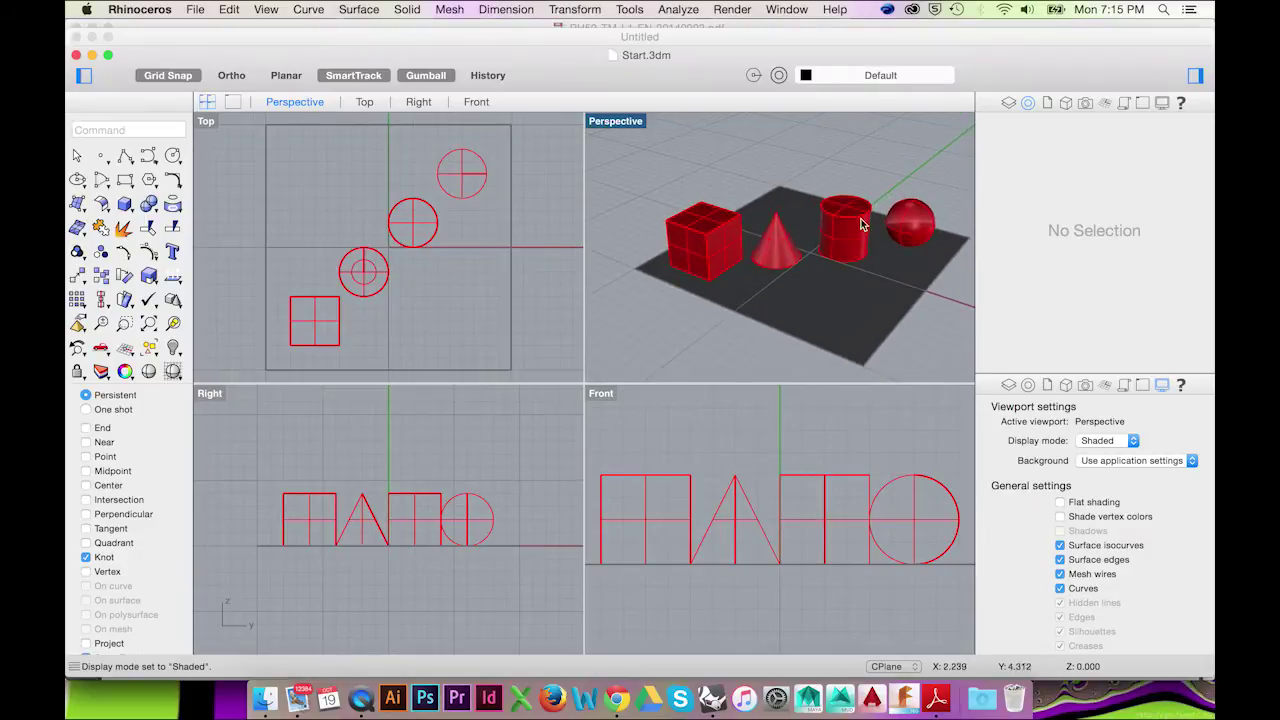
pyautogui.scroll(-3, 810, 267)
pyautogui.scroll(3, 882, 268)
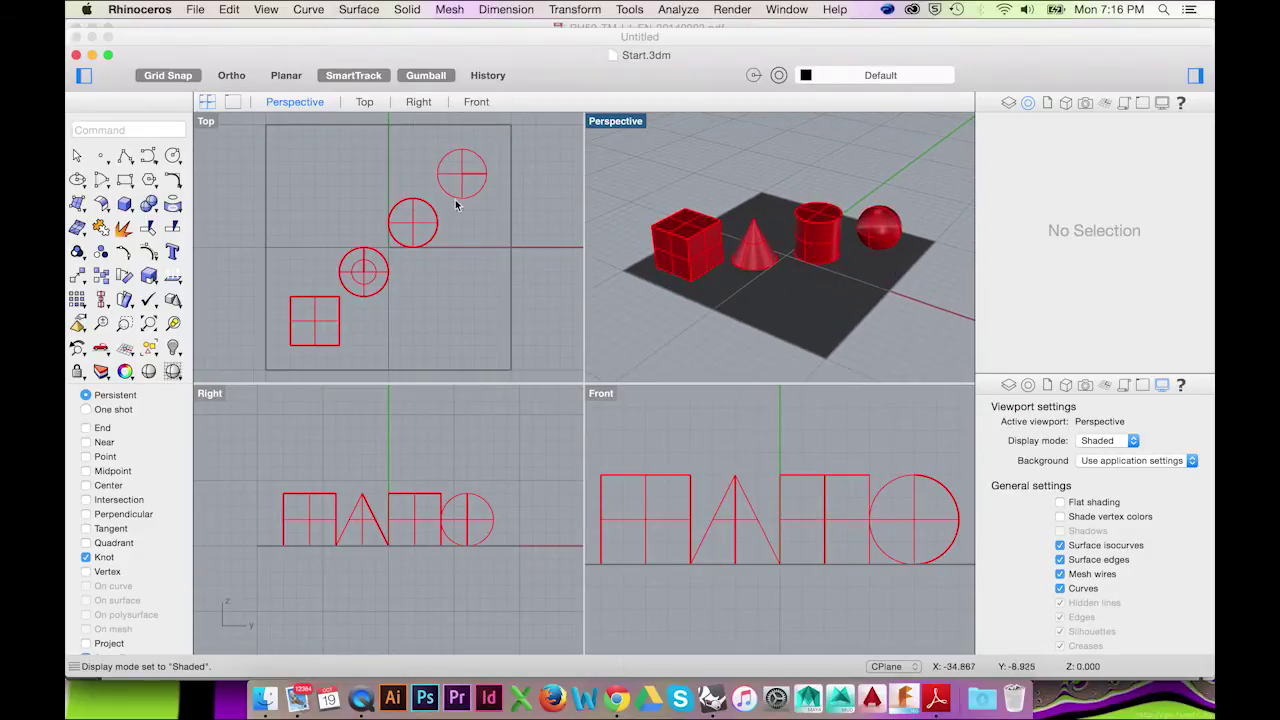
# Turn off the Gumball, try moving the cone toward the front of the base plane in the Perspective viewport, and undo that move.
pyautogui.click(425, 75)
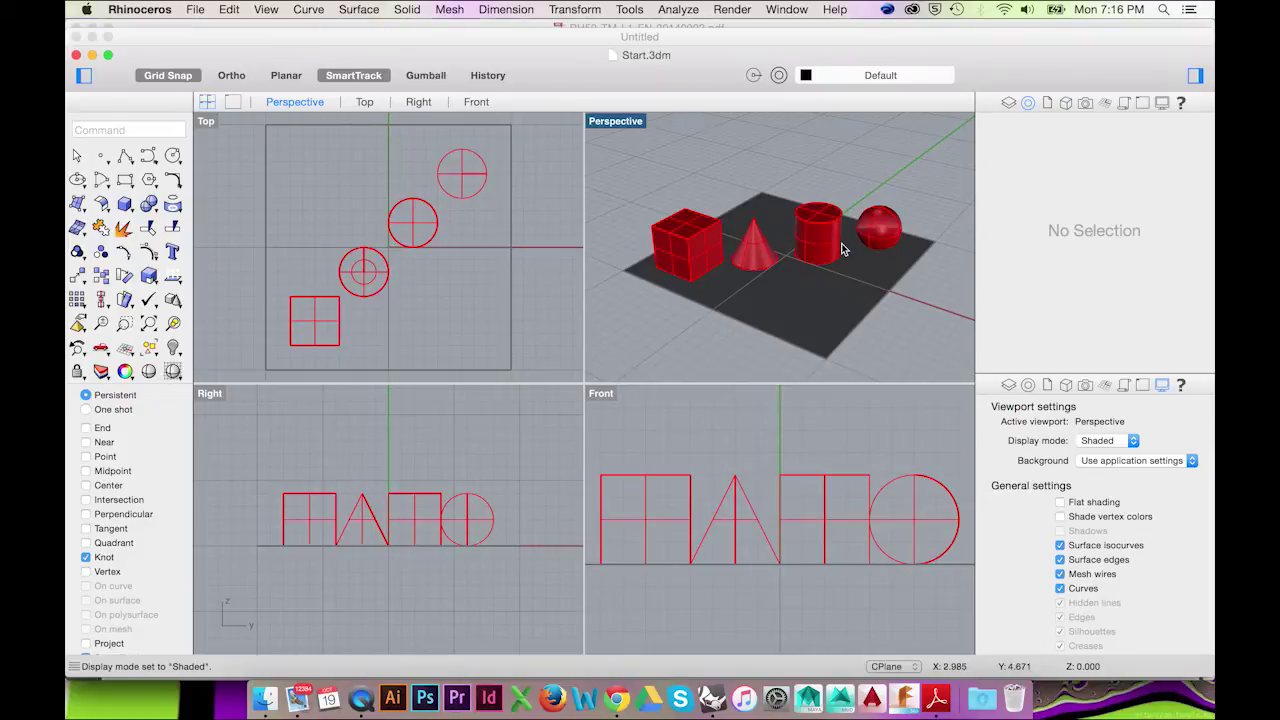
pyautogui.moveTo(752, 250); pyautogui.dragTo(795, 297)
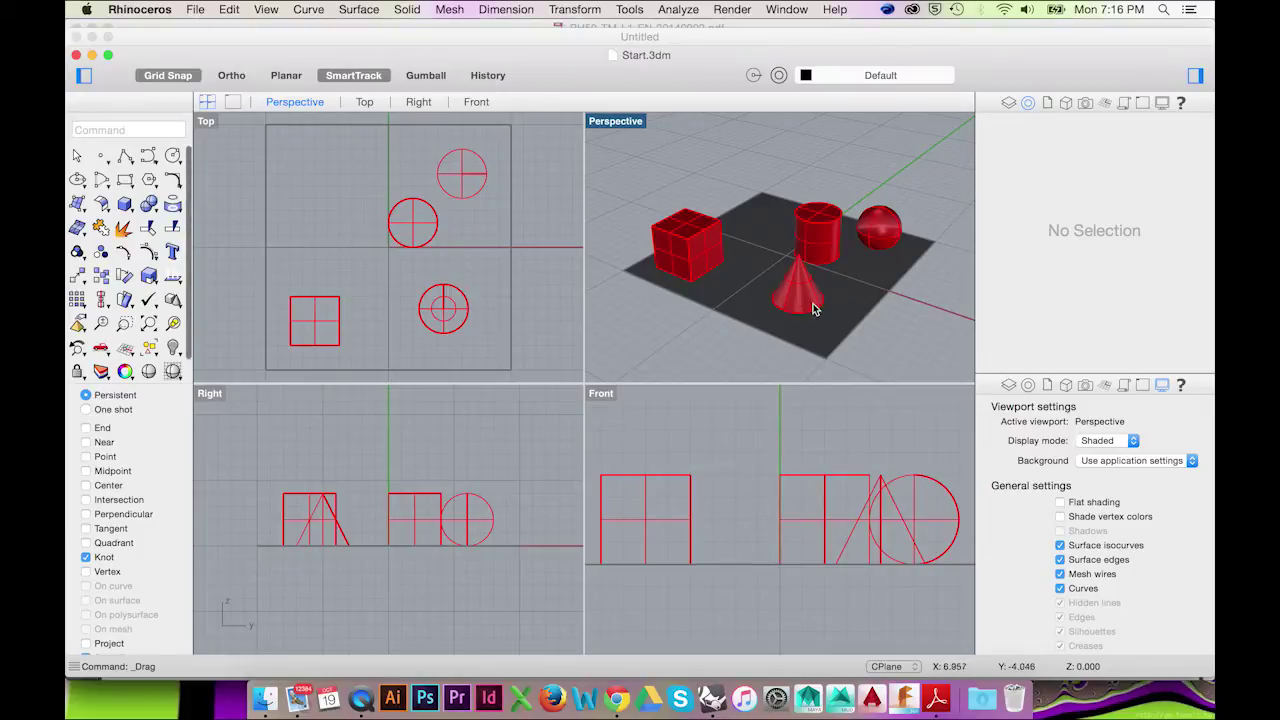
pyautogui.click(791, 286)
pyautogui.press('super+z')
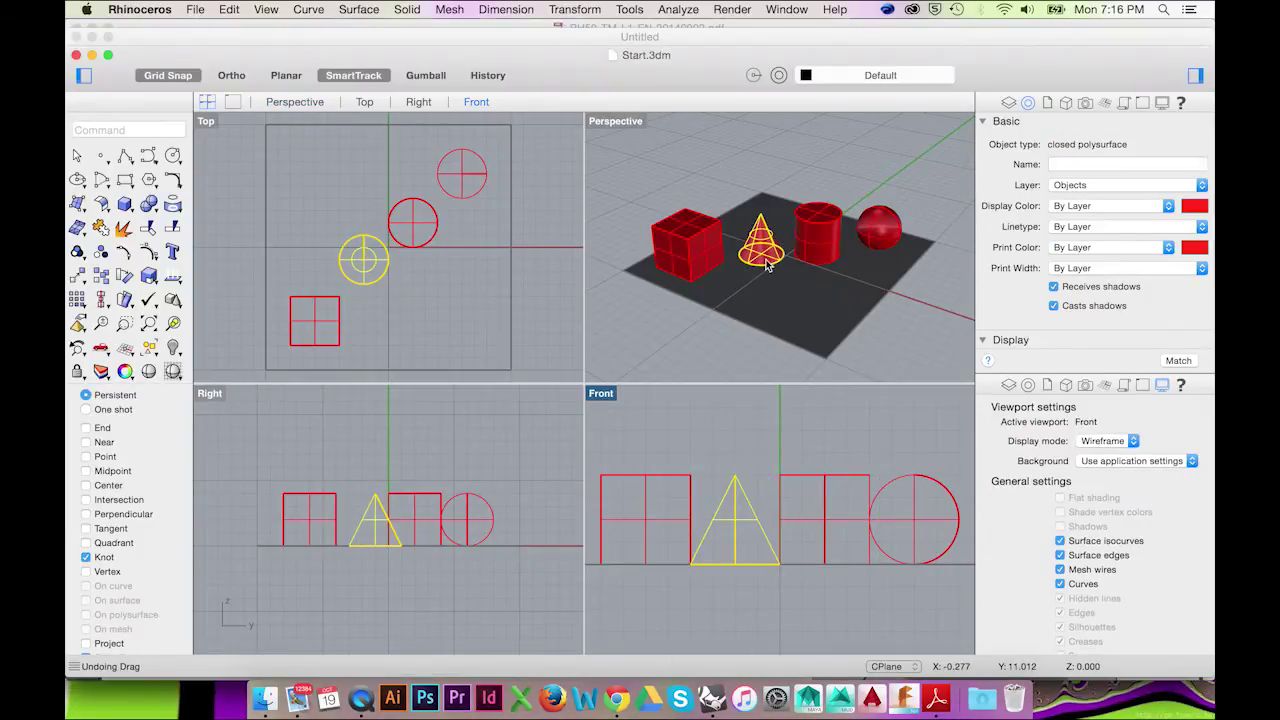
# Stack the cone on the cylinder, centring it over the cylinder in the Top view and raising it in the Front view.
pyautogui.moveTo(795, 242); pyautogui.dragTo(822, 222)
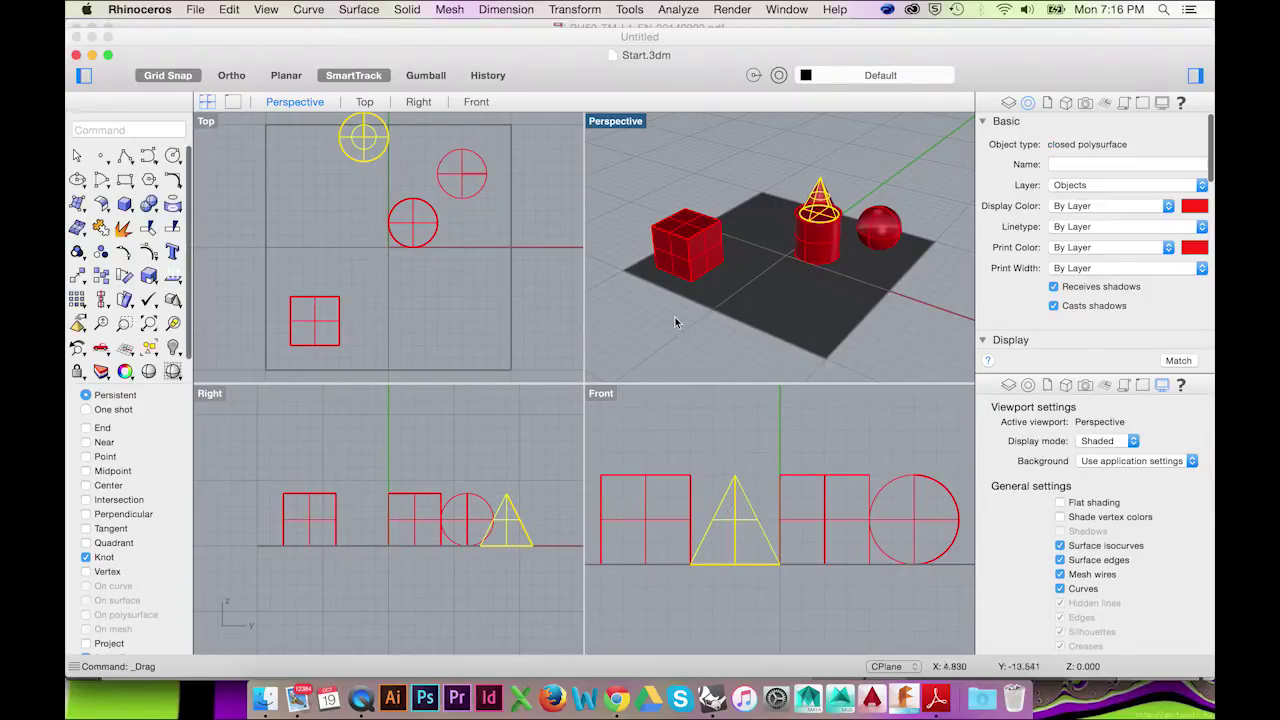
pyautogui.moveTo(363, 146); pyautogui.dragTo(412, 230)
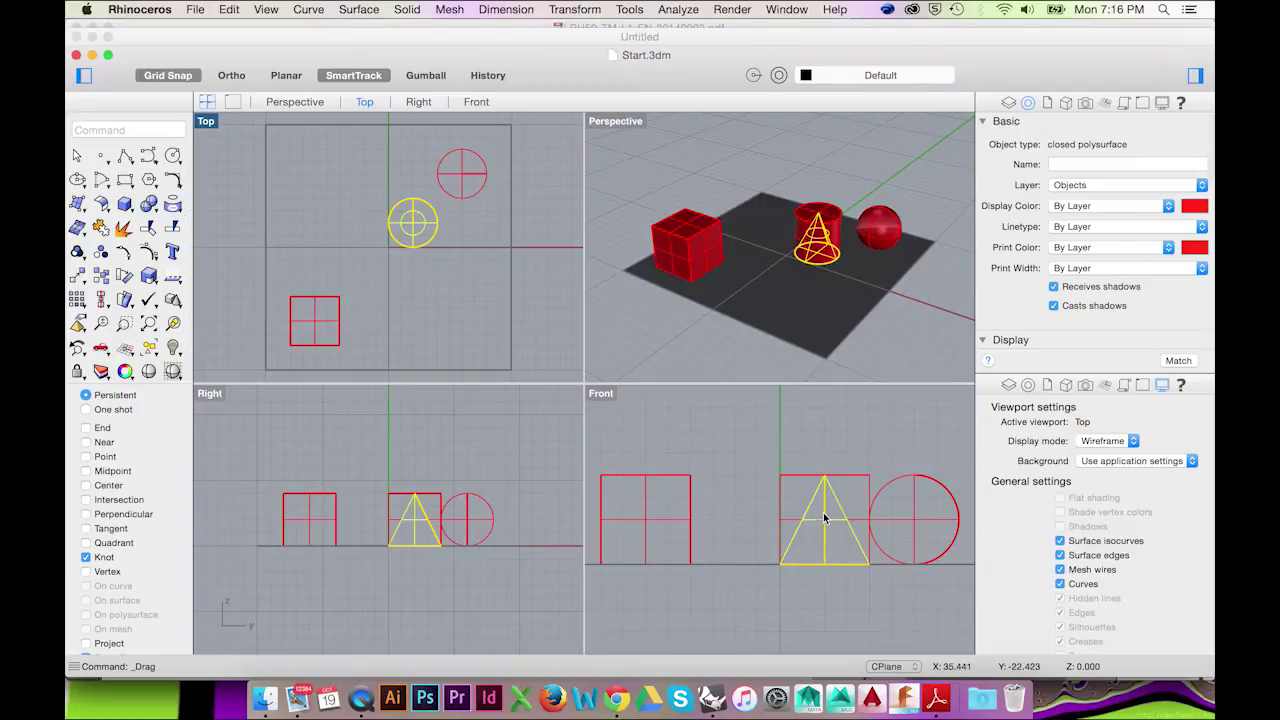
pyautogui.moveTo(822, 527); pyautogui.dragTo(825, 434)
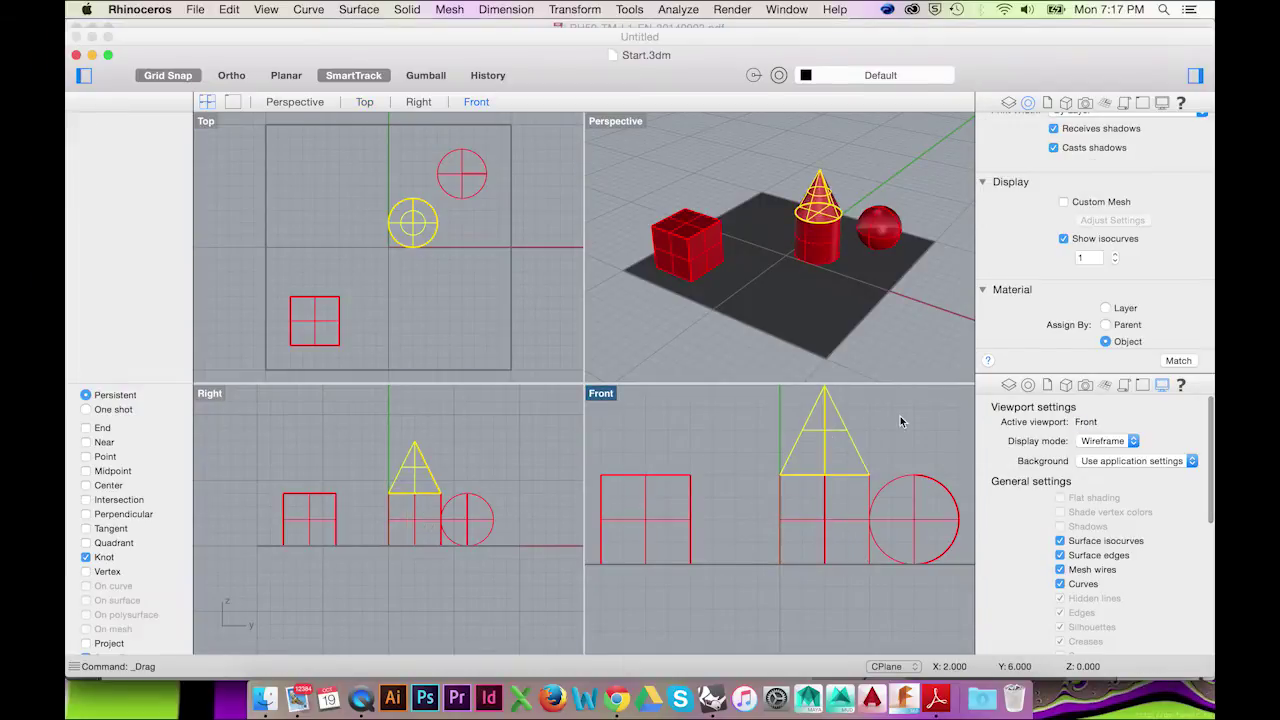
pyautogui.press('Escape')
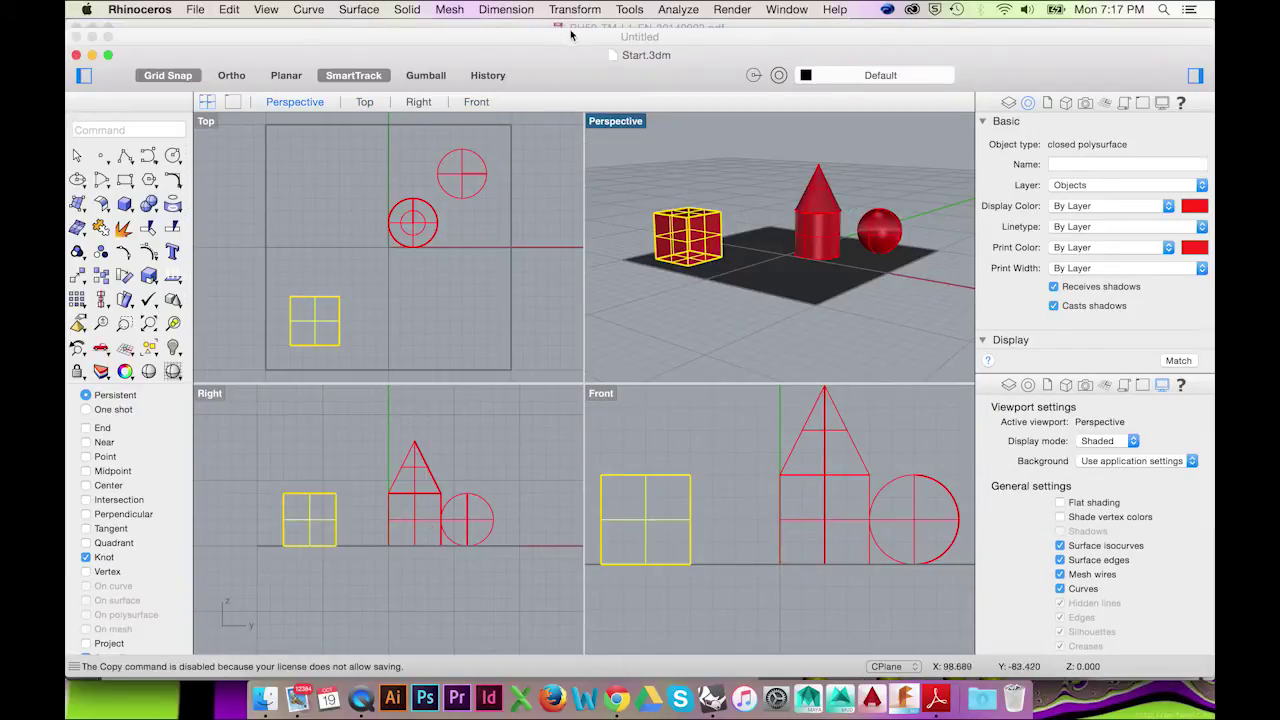
# Copy the cube to three places in the Perspective viewport: in front of it, behind it and near the cylinder.
pyautogui.click(575, 9)
pyautogui.click(575, 45)
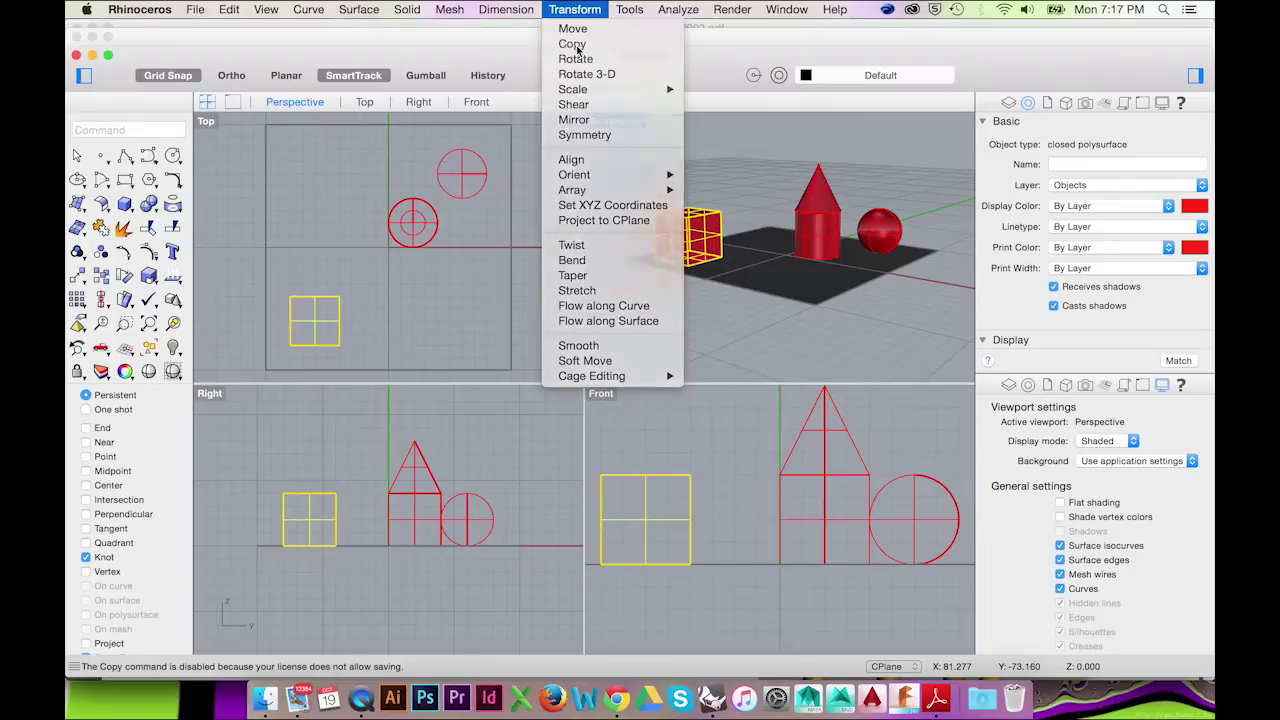
pyautogui.click(688, 232)
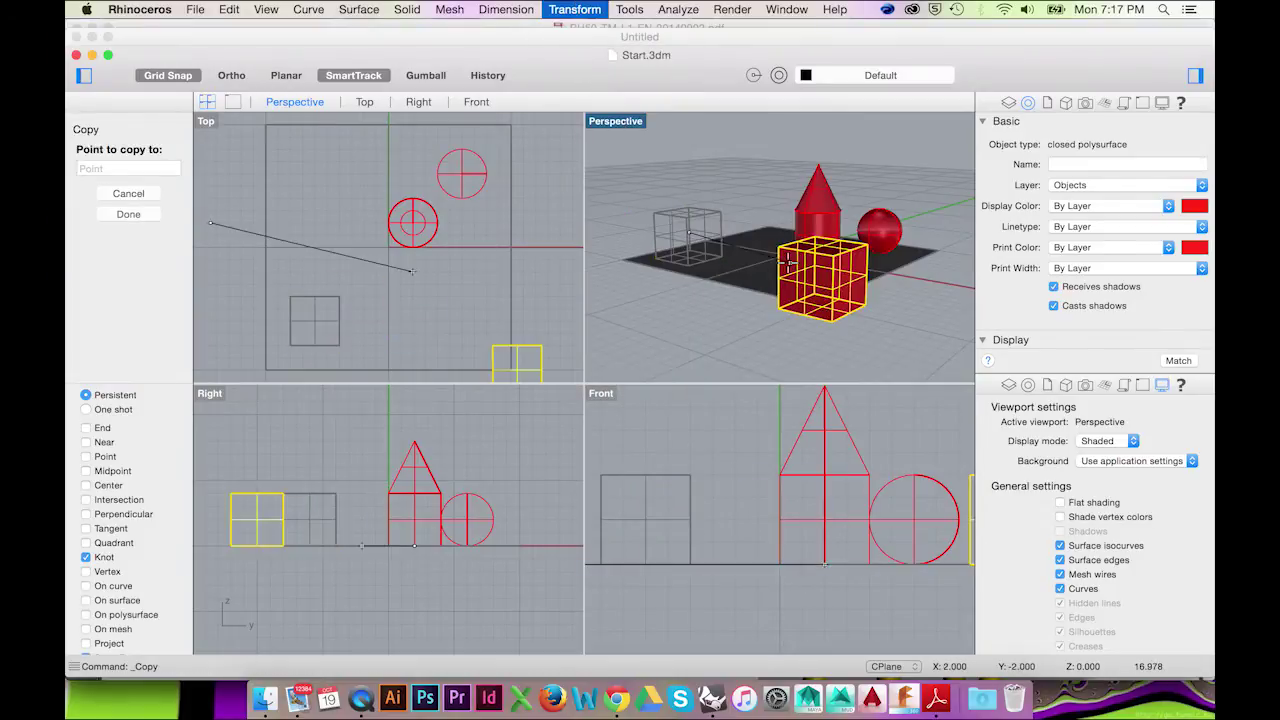
pyautogui.click(795, 242)
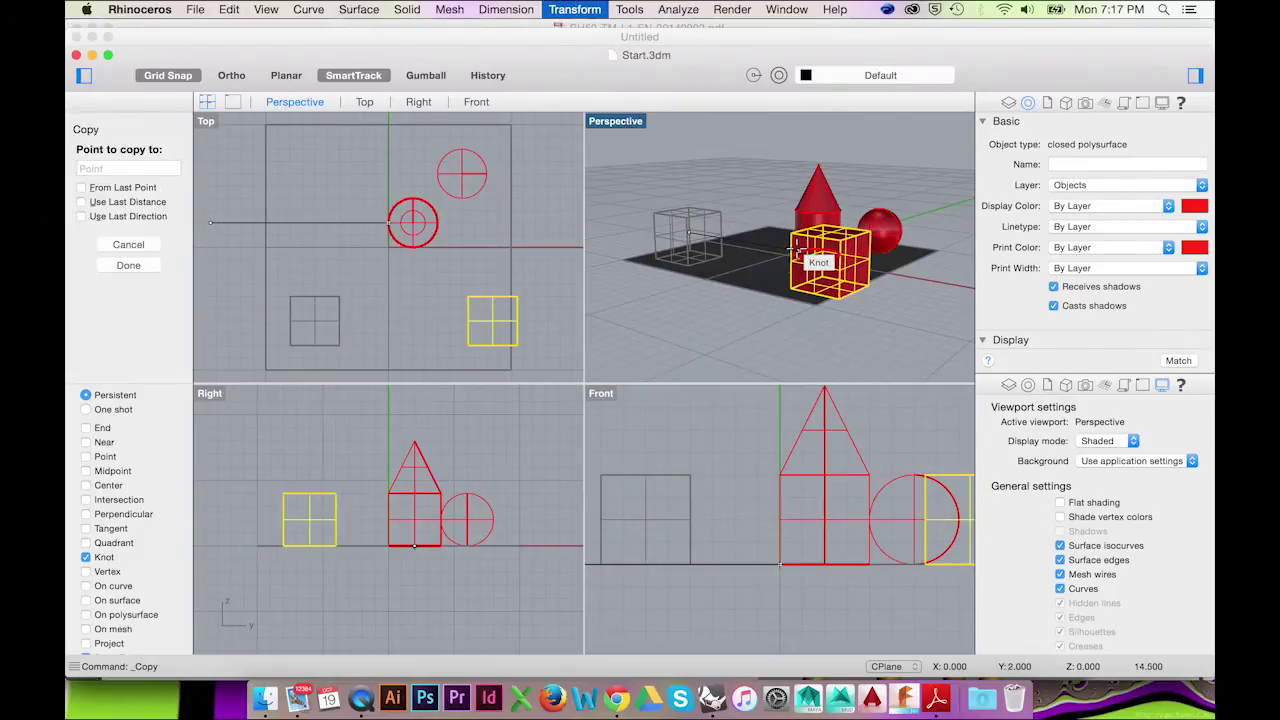
pyautogui.click(714, 200)
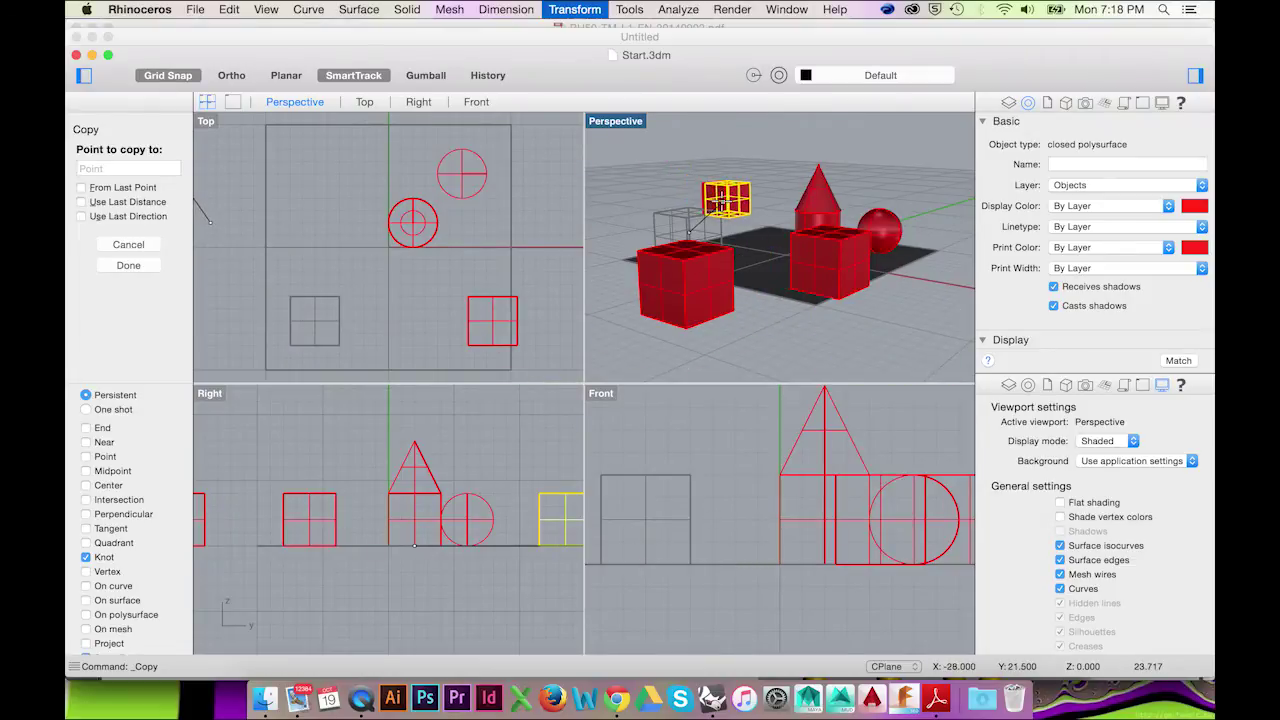
pyautogui.click(748, 213)
pyautogui.press('Return')
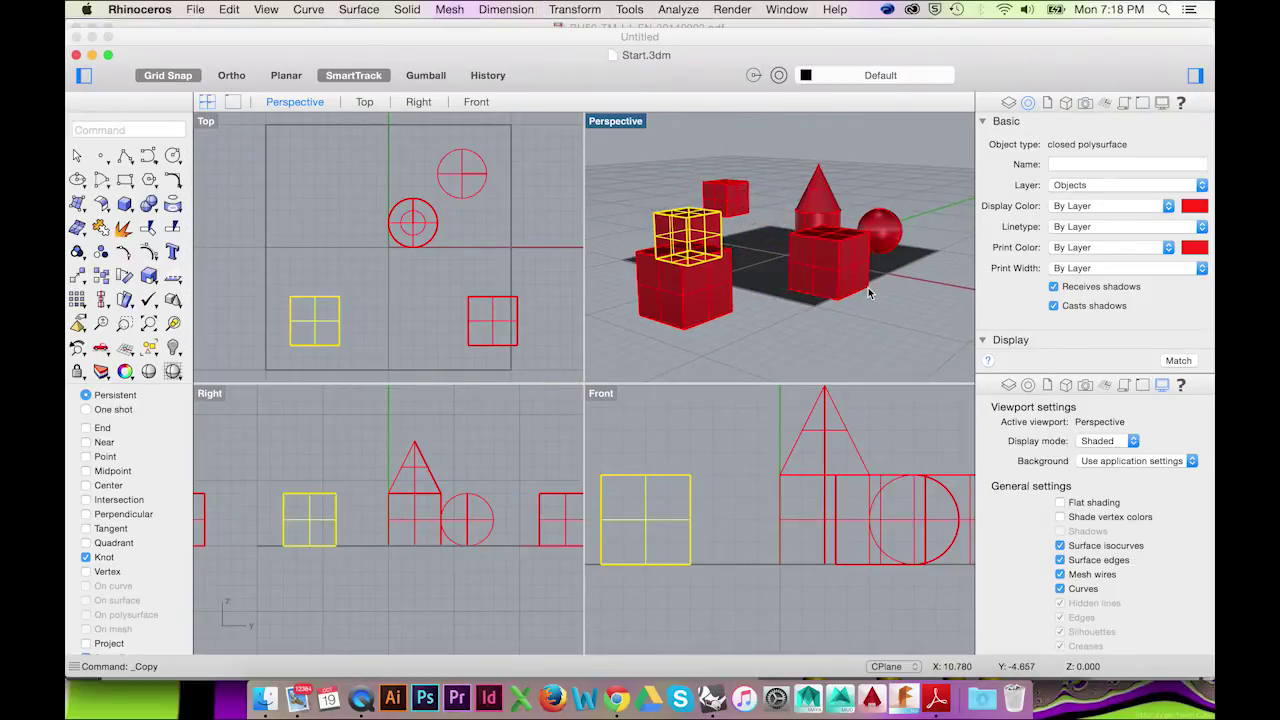
pyautogui.press('Delete')
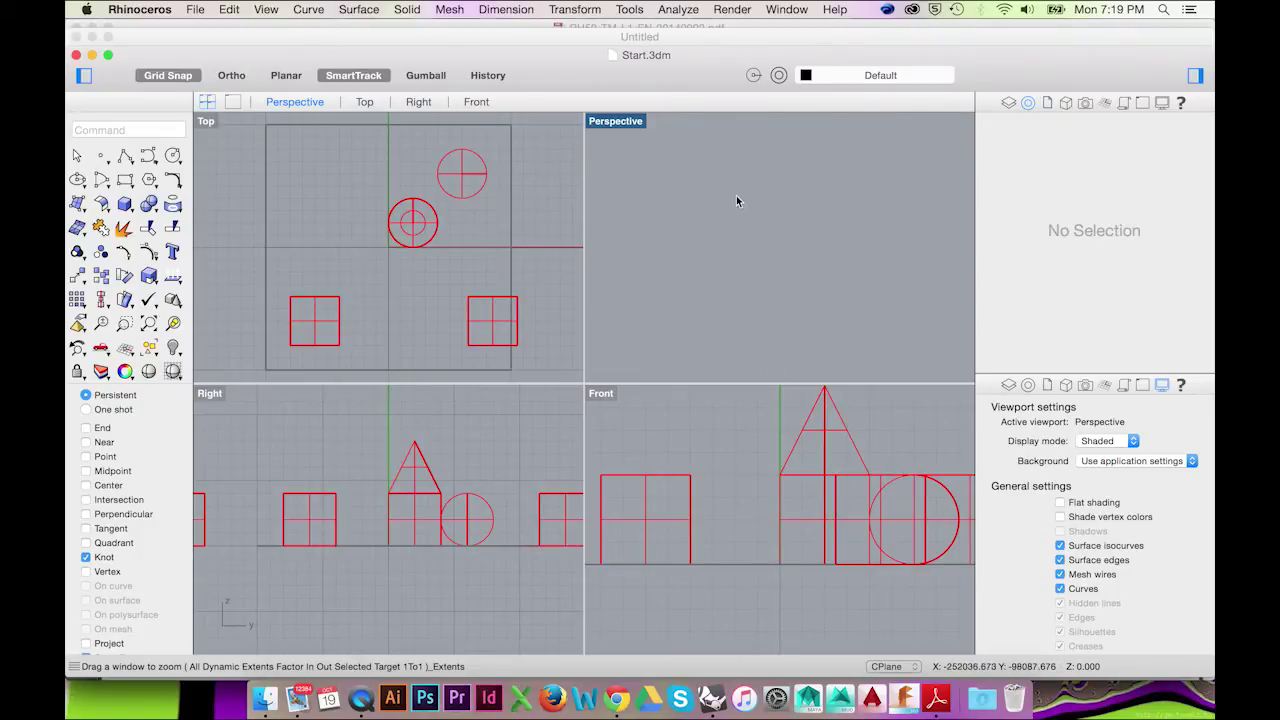
# Apply Zoom Extents to the Perspective viewport to bring all objects into view.
pyautogui.click(268, 10)
pyautogui.moveTo(437, 100)
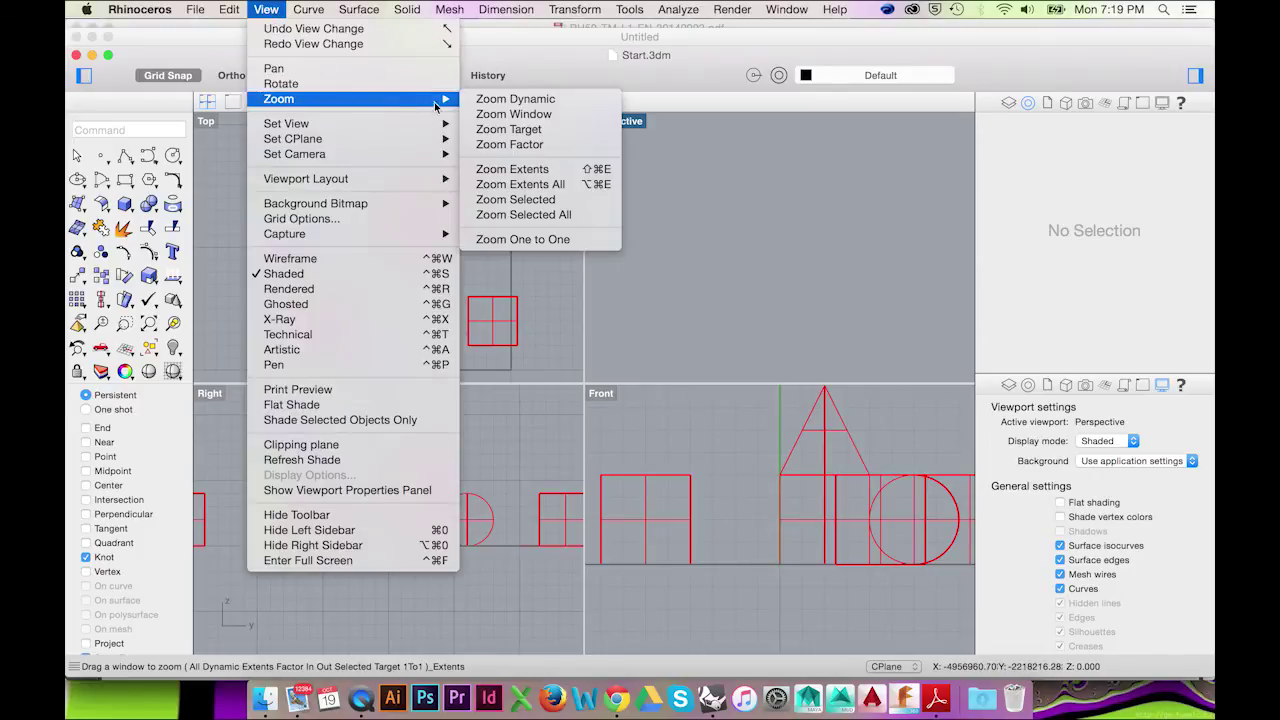
pyautogui.click(544, 170)
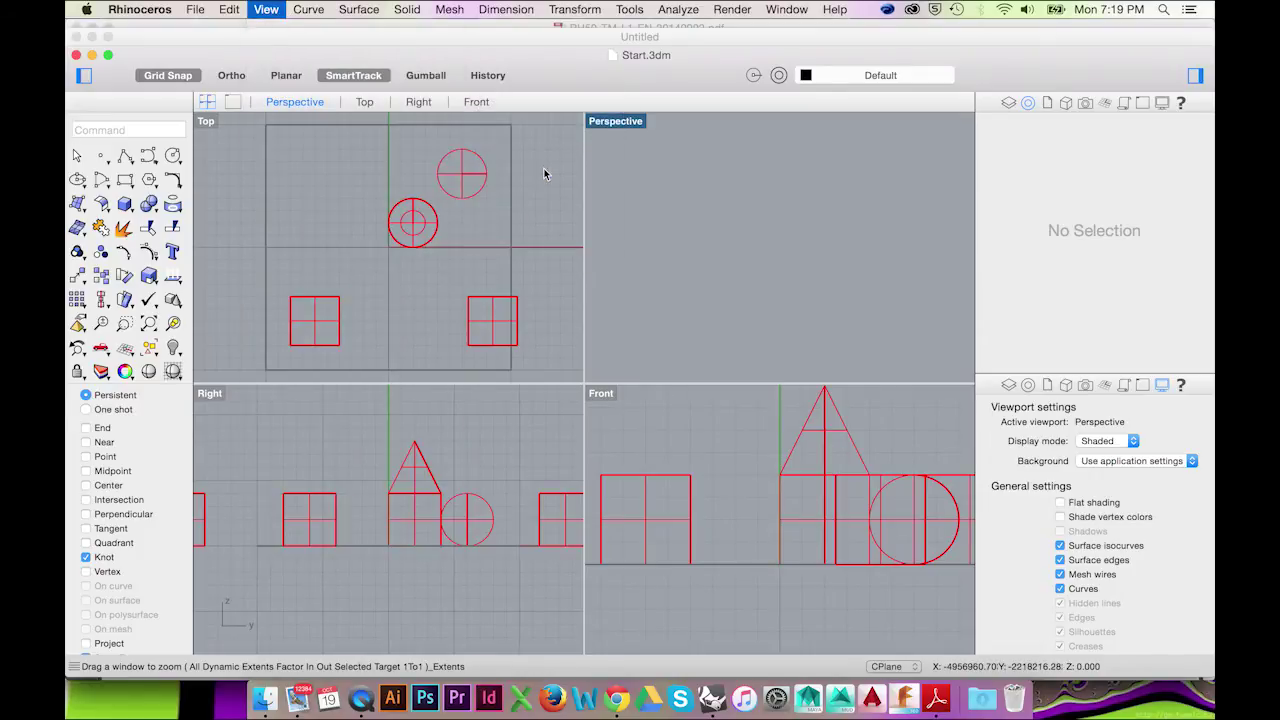
# Switch to the training PDF in Adobe Reader and read the Zoom Extents notes and the opening of Exercise 2 on display options.
pyautogui.press('super+Tab')
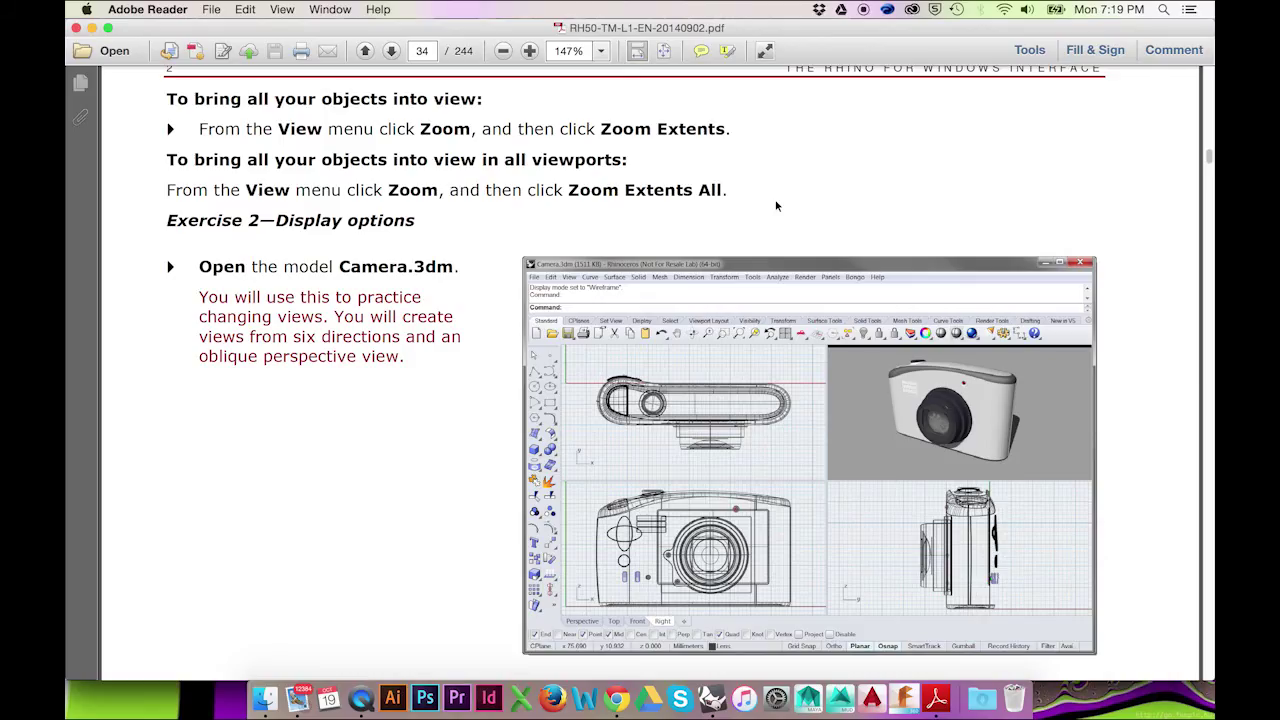
pyautogui.scroll(-1, 776, 205)
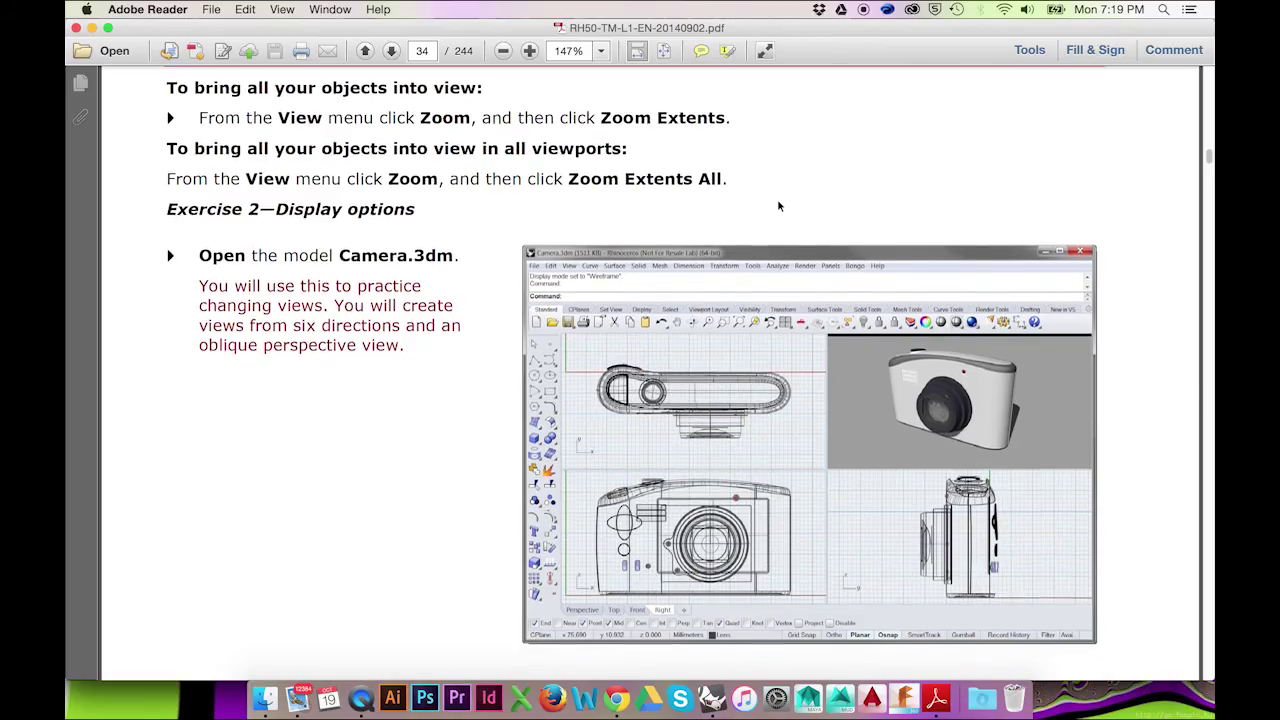